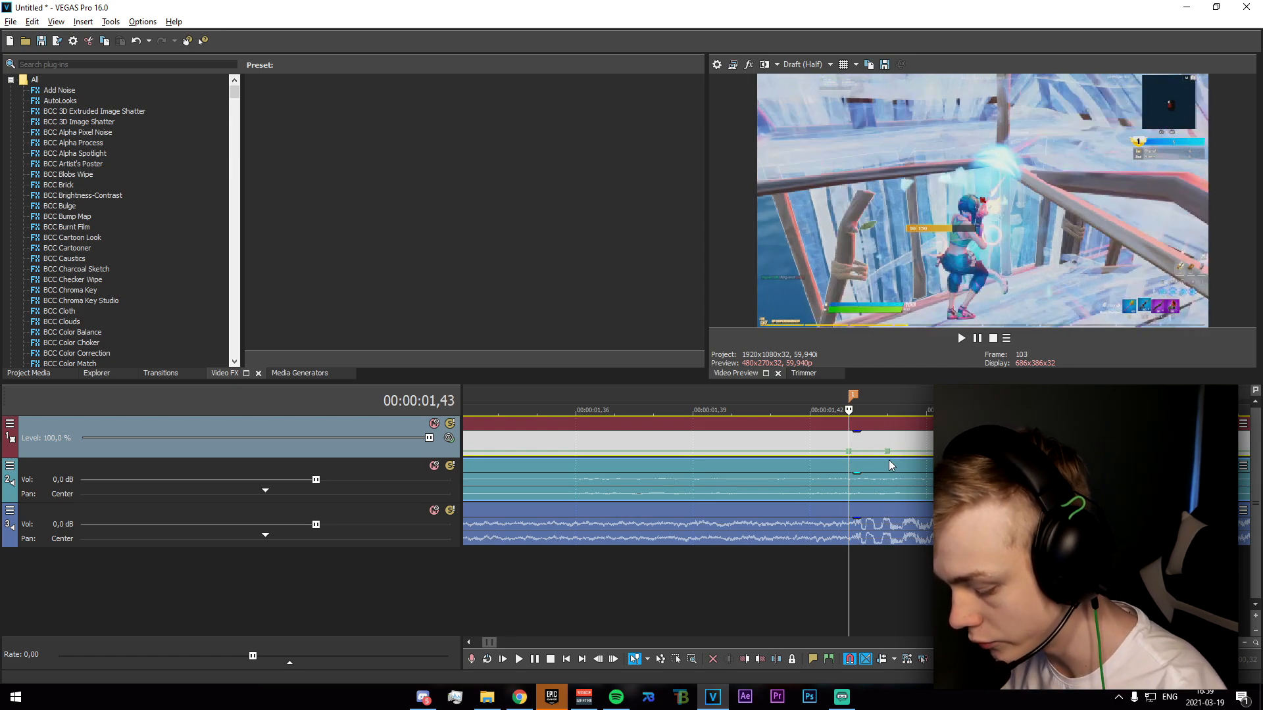
Shape the velocity envelope with a point a few frames before the marker, a raised point at it and 50% forward velocity just after it.
key("Left")
key("Left")
key("Left")
key("Left")
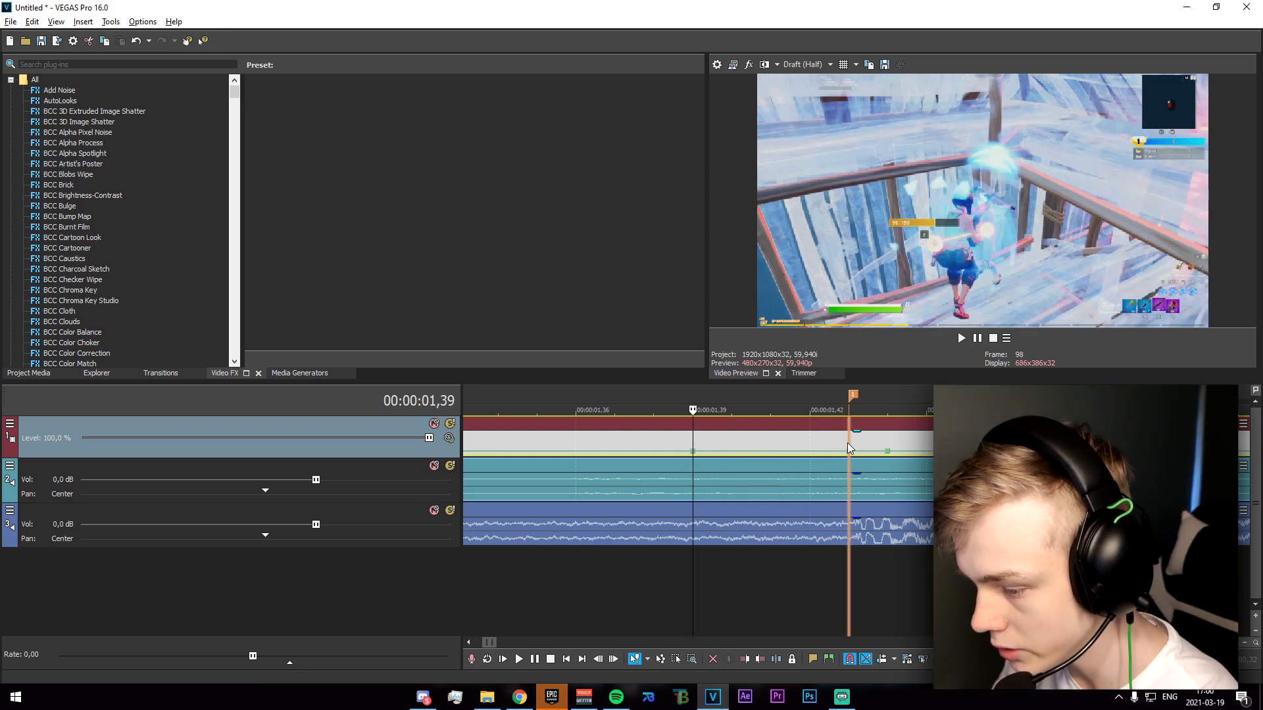
right_click(847, 451)
left_click(917, 176)
right_click(886, 451)
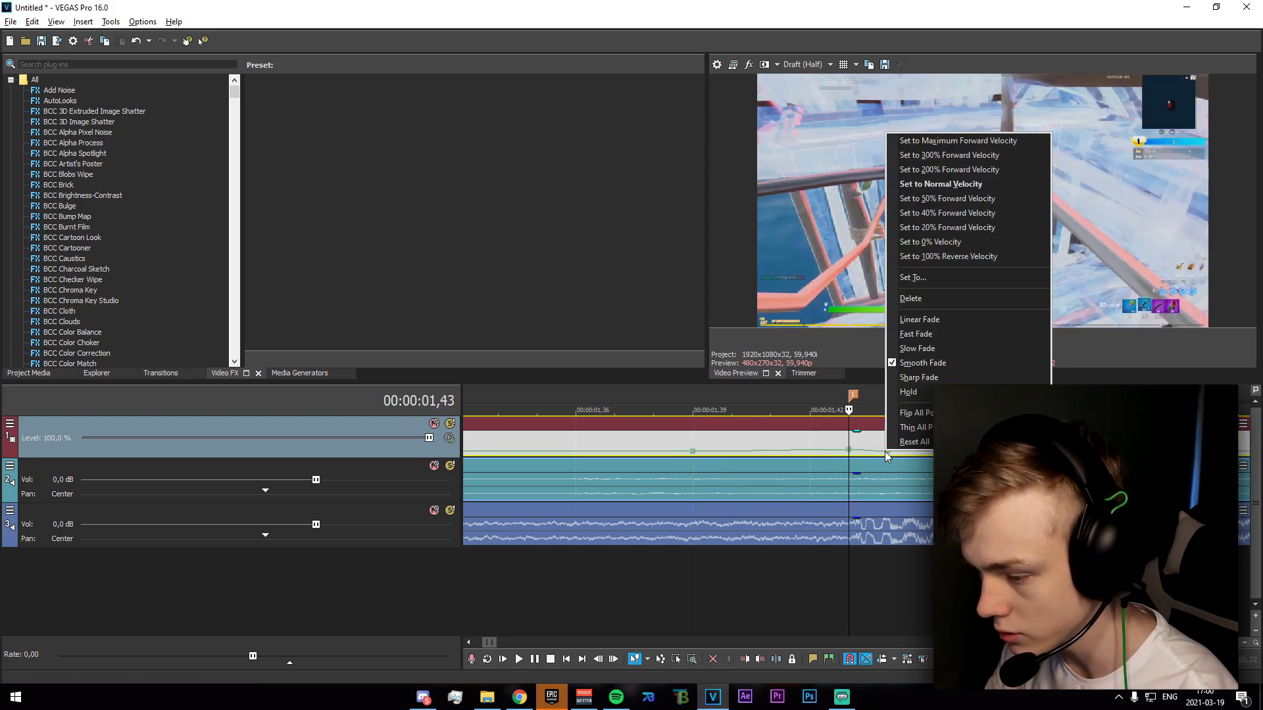
left_click(962, 198)
Split the gameplay clip at the marker and add an impact filter package to the part after it.
scroll(910, 443, "down", 3)
scroll(818, 502, "down", 4)
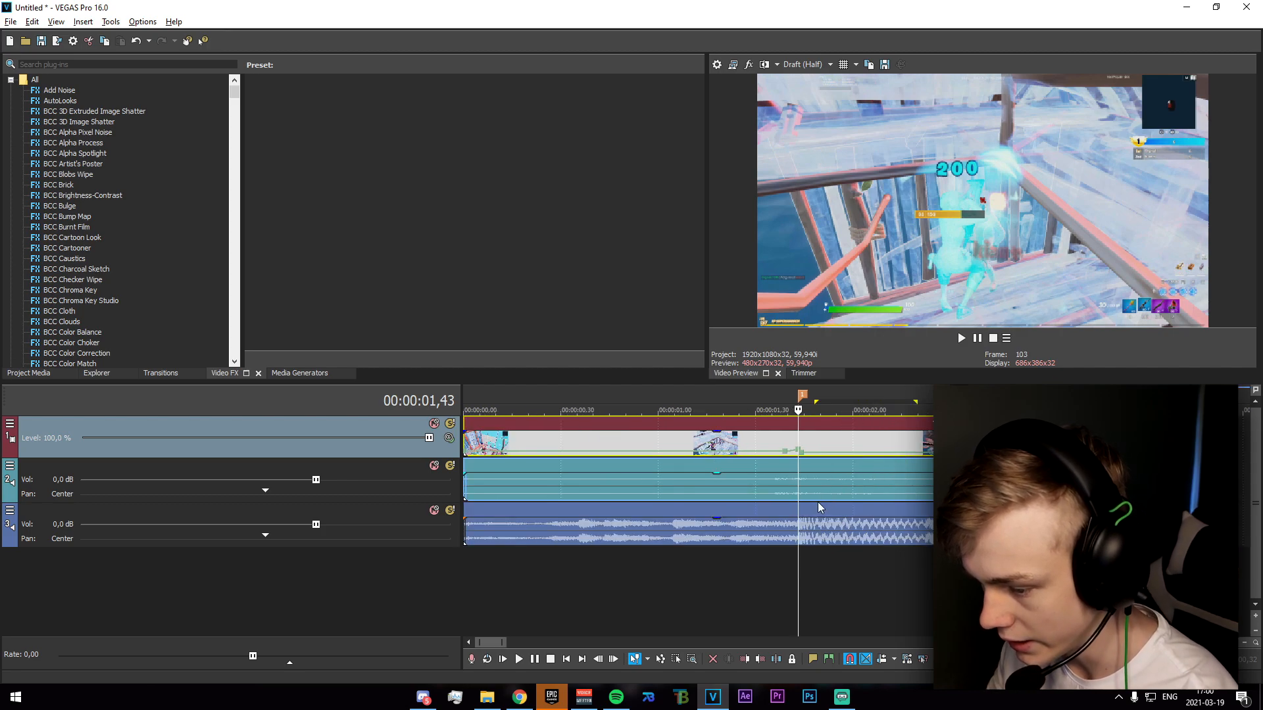
scroll(733, 511, "up", 2)
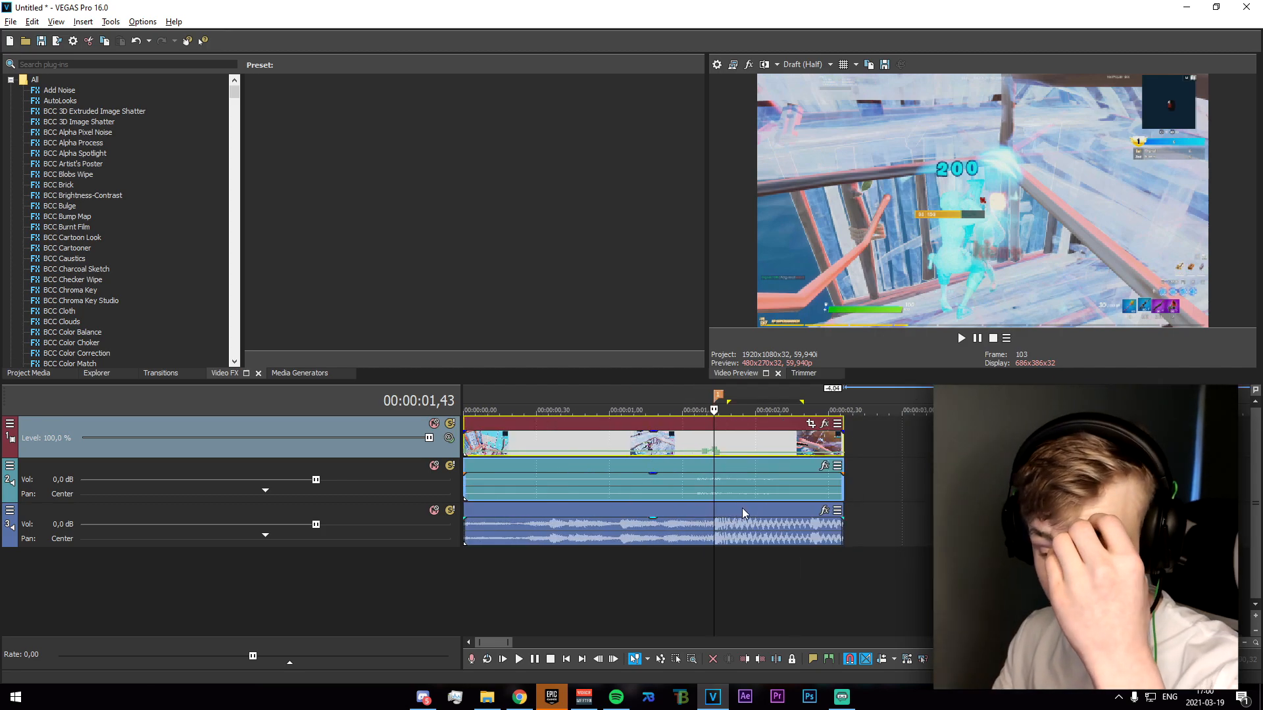
scroll(742, 507, "up", 2)
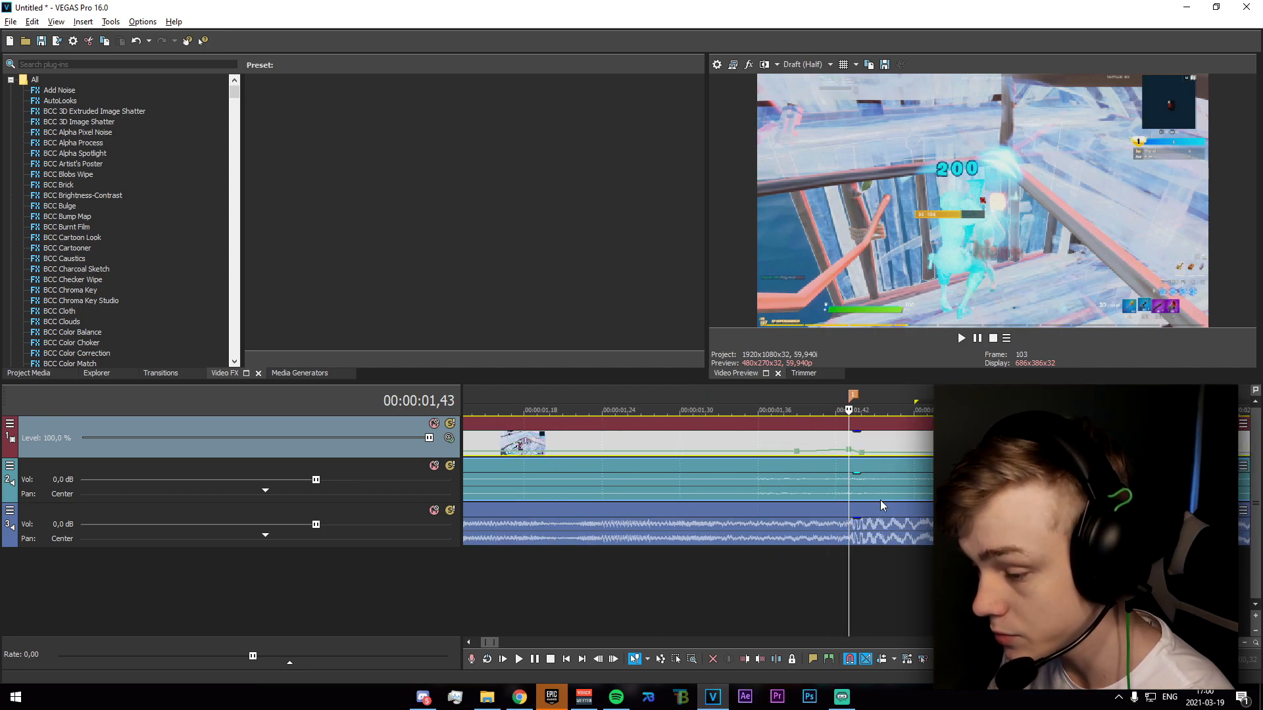
key("s")
left_click(830, 423)
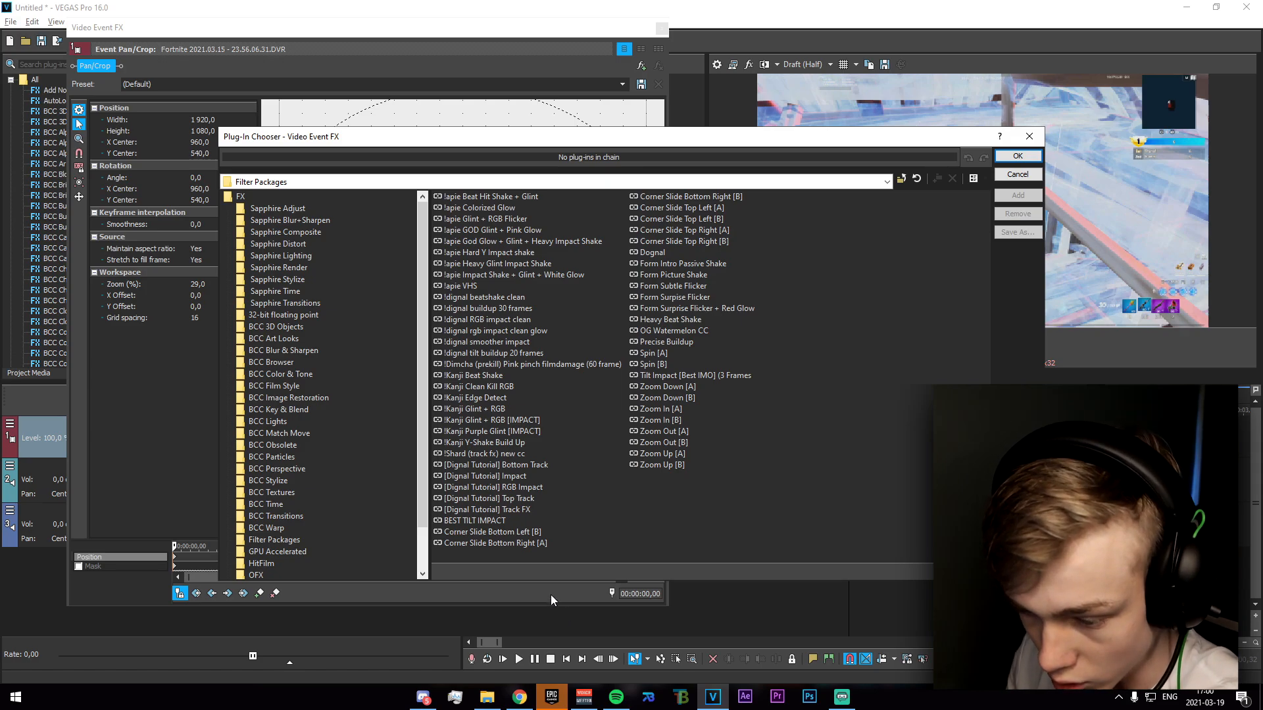
left_click(1013, 197)
left_click(1018, 156)
left_click(662, 28)
Examine the frames leading up to the marker and the impact frame at the cut.
left_click_drag(797, 587, 853, 617)
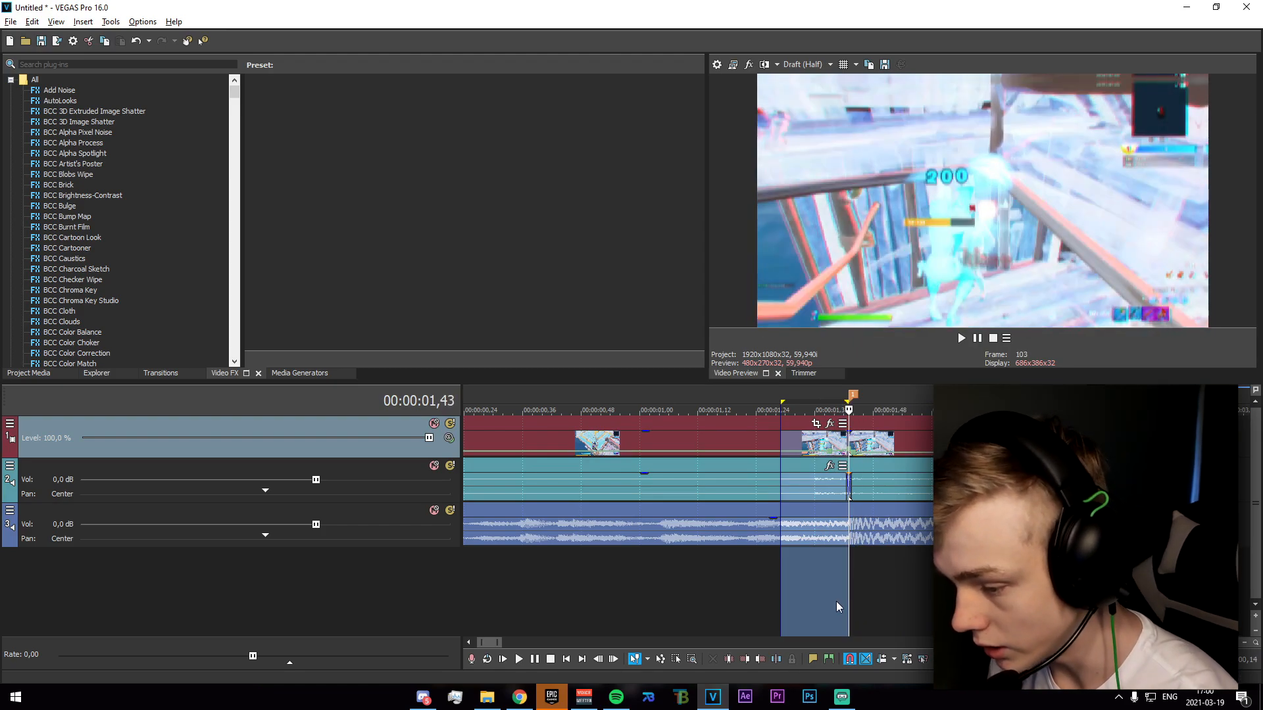
left_click_drag(826, 587, 851, 601)
mouse_move(684, 600)
left_mouse_down()
mouse_move(997, 604)
mouse_move(832, 605)
mouse_move(892, 601)
left_mouse_up()
left_click(842, 599)
left_click(839, 596)
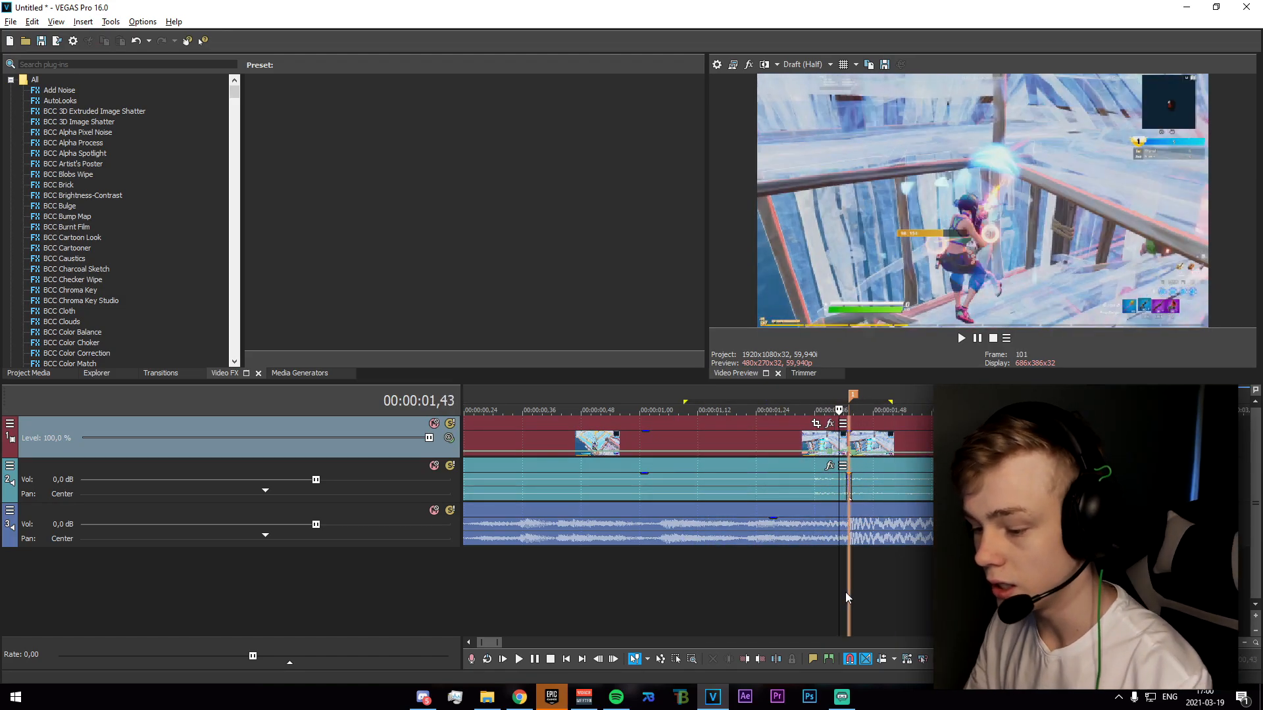
left_click(846, 593)
Split the gameplay clip again at 00:00:01,13, before the marker.
scroll(802, 509, "up", 2)
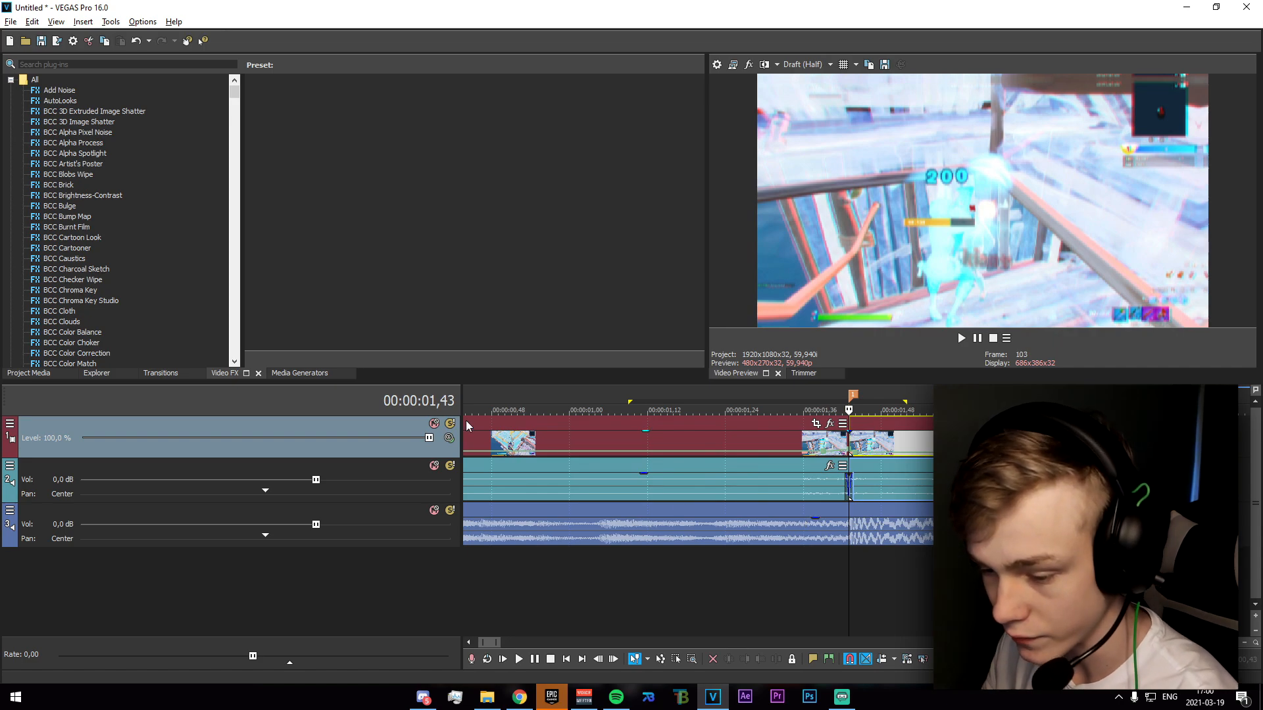
mouse_move(699, 592)
left_mouse_down()
mouse_move(641, 590)
mouse_move(653, 594)
left_mouse_up()
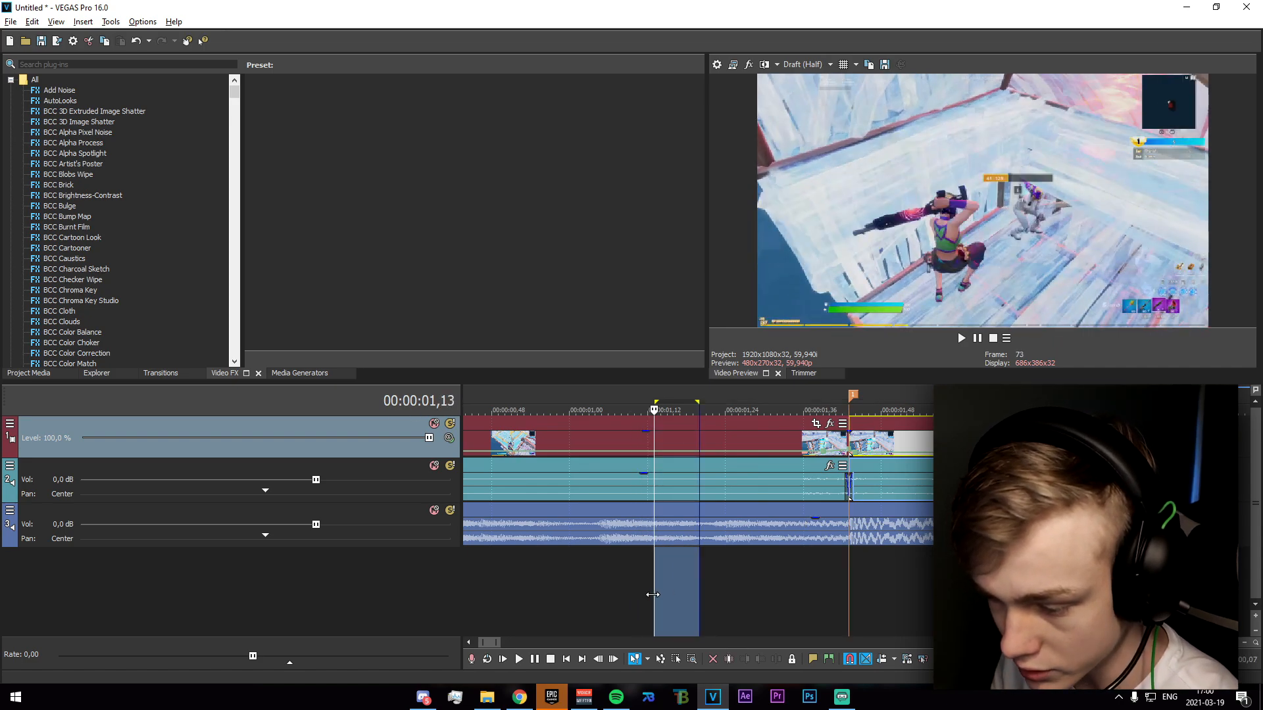
left_click(652, 593)
left_click(653, 450)
key("s")
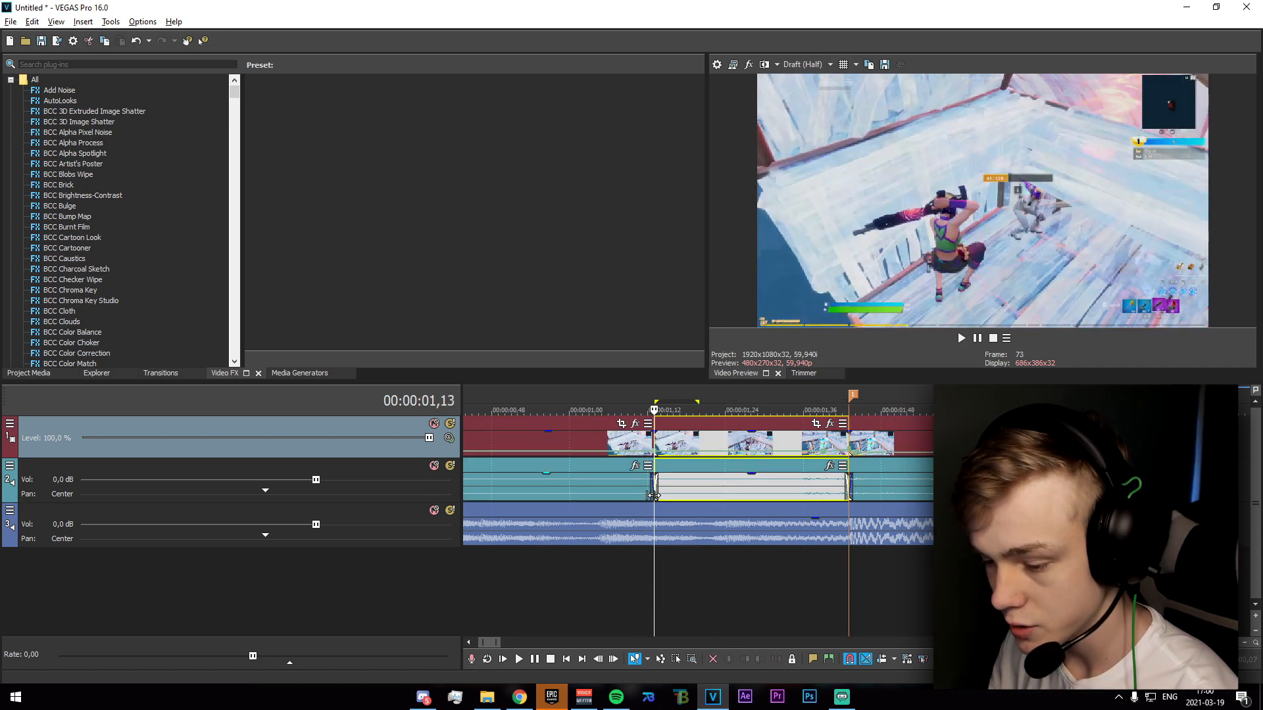
Find the S_BlurMoCurves effect and apply its saved preset listed before "god" to the video segment ahead of the marker.
left_click(680, 446)
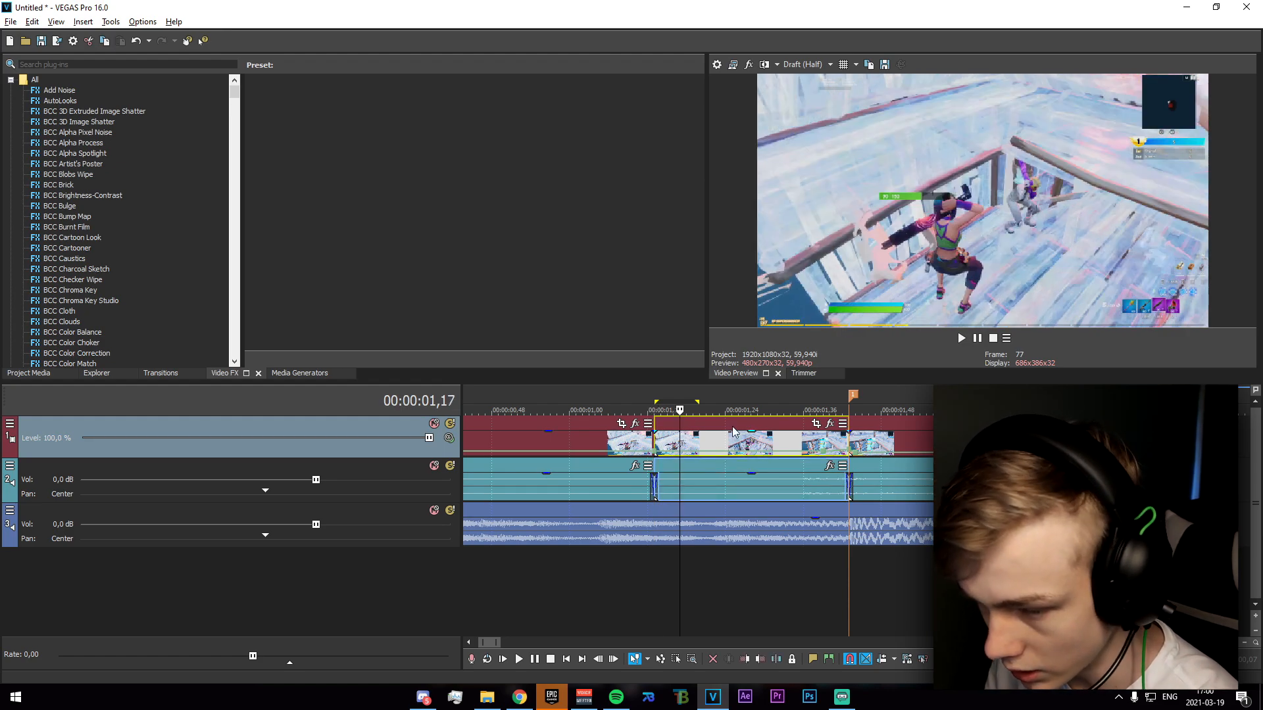
left_click(46, 64)
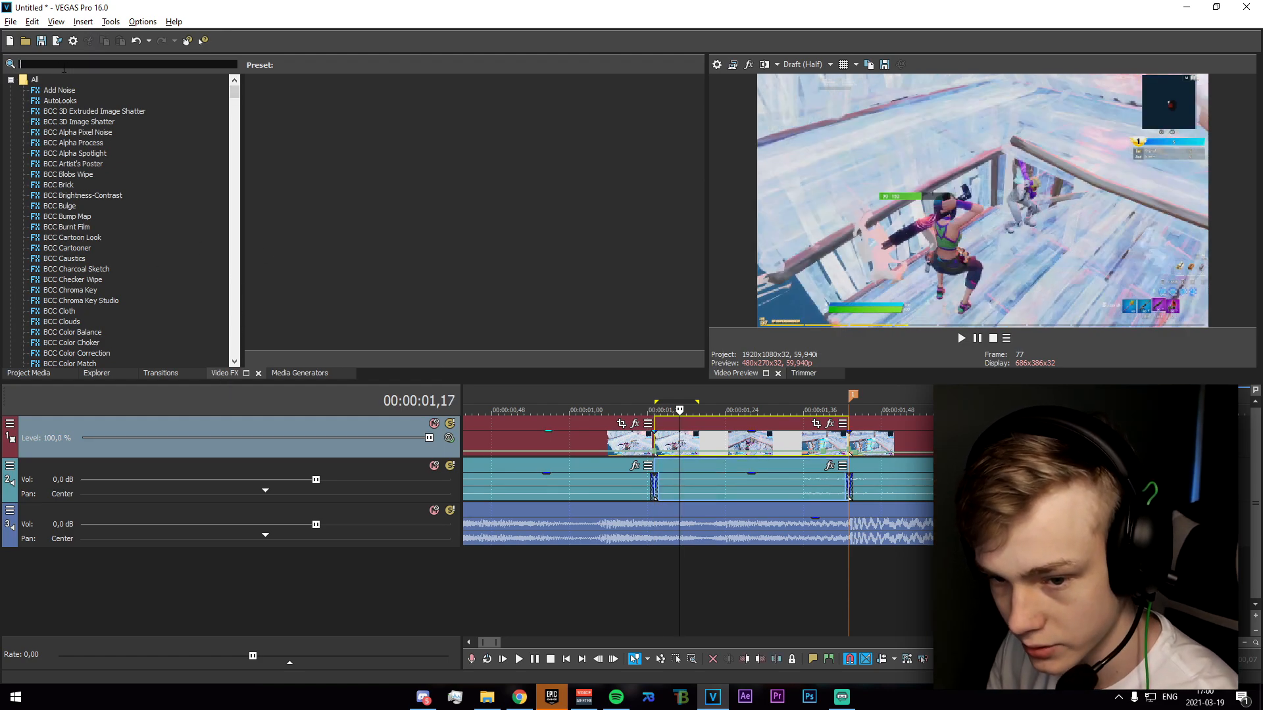
type("blurmocur")
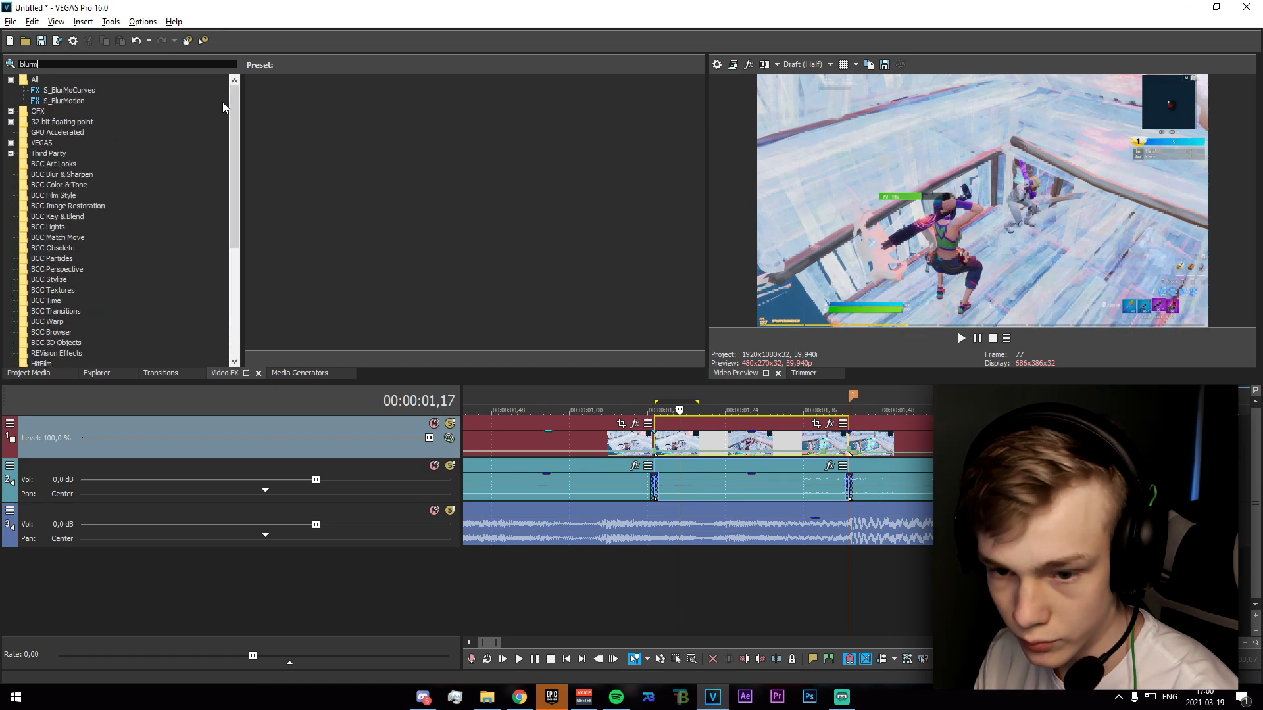
left_click(87, 92)
left_click_drag(357, 126, 722, 442)
left_click(663, 29)
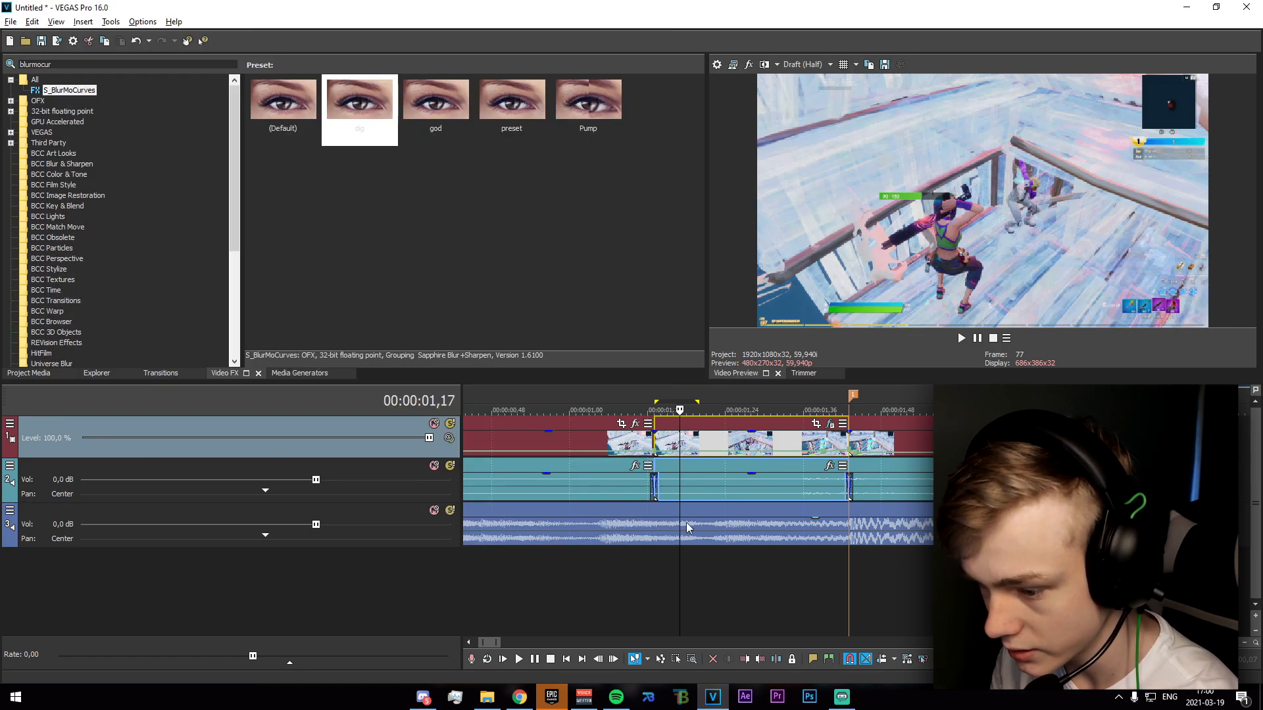
Find the S_DissolveShake effect and apply its Default preset to the same video segment ahead of the marker.
left_click_drag(67, 65, 7, 63)
type("dissolvesha")
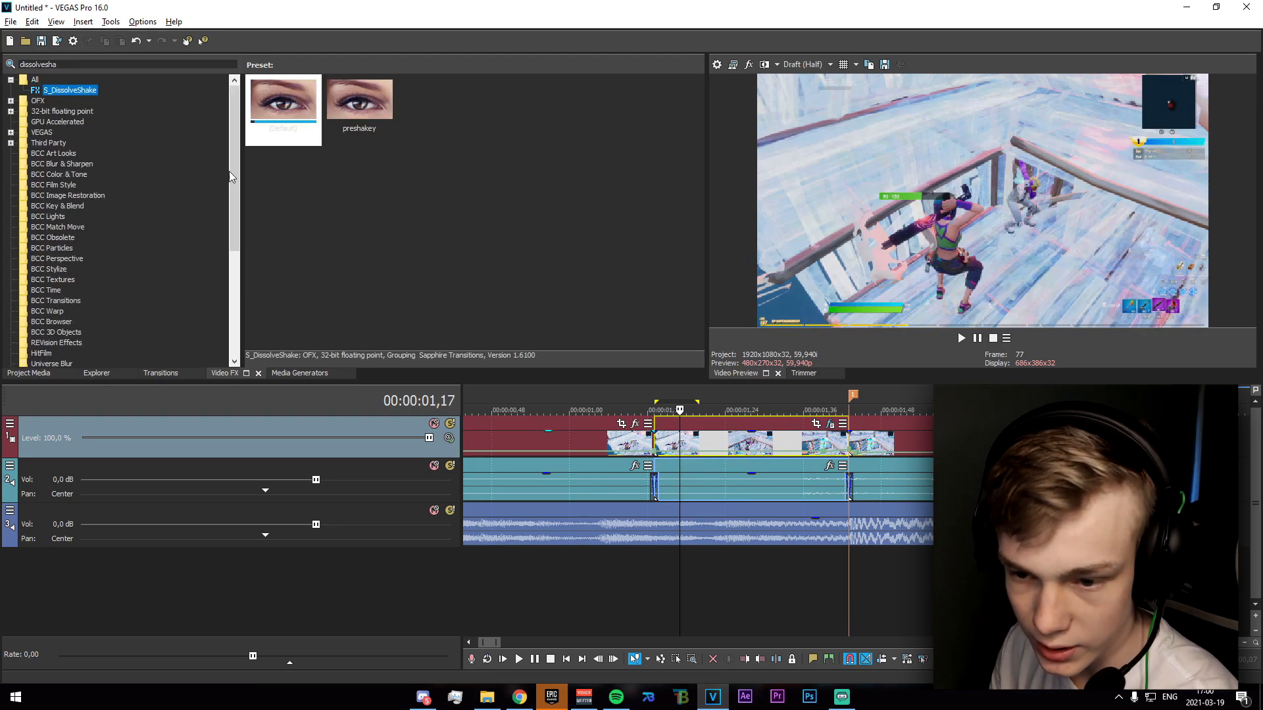
left_click_drag(283, 106, 503, 238)
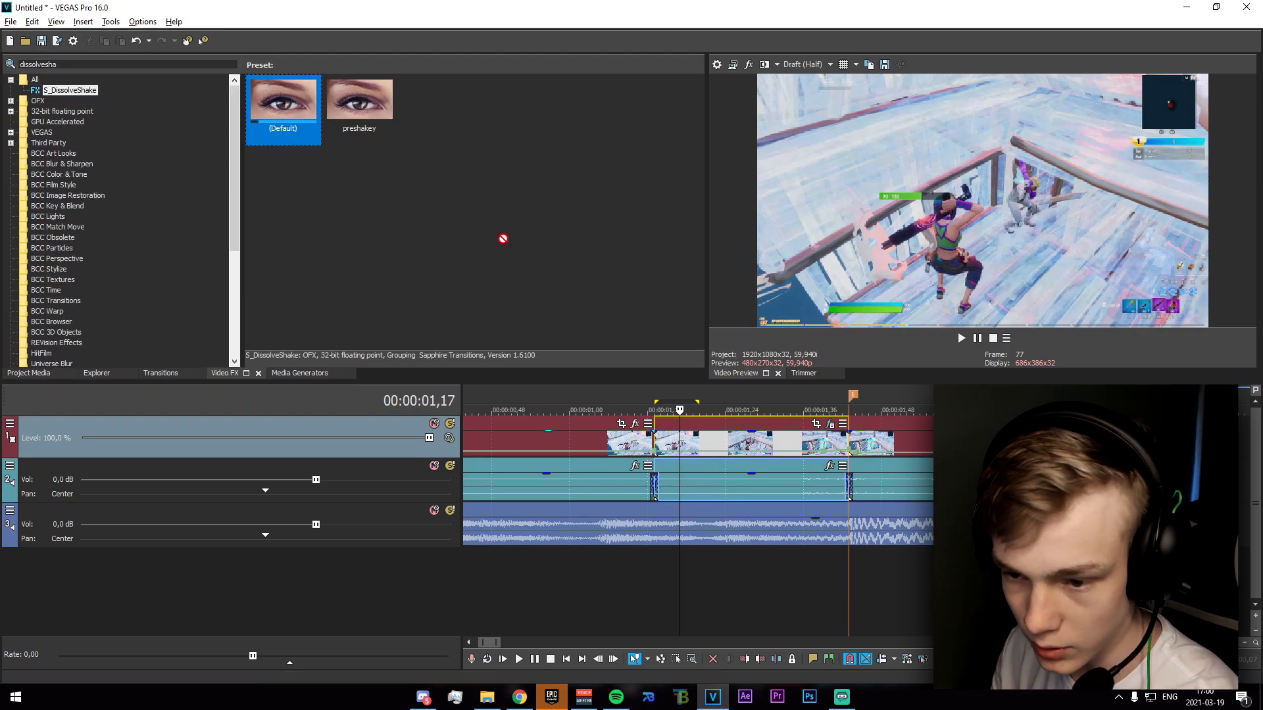
left_click_drag(686, 455, 685, 452)
left_click(663, 29)
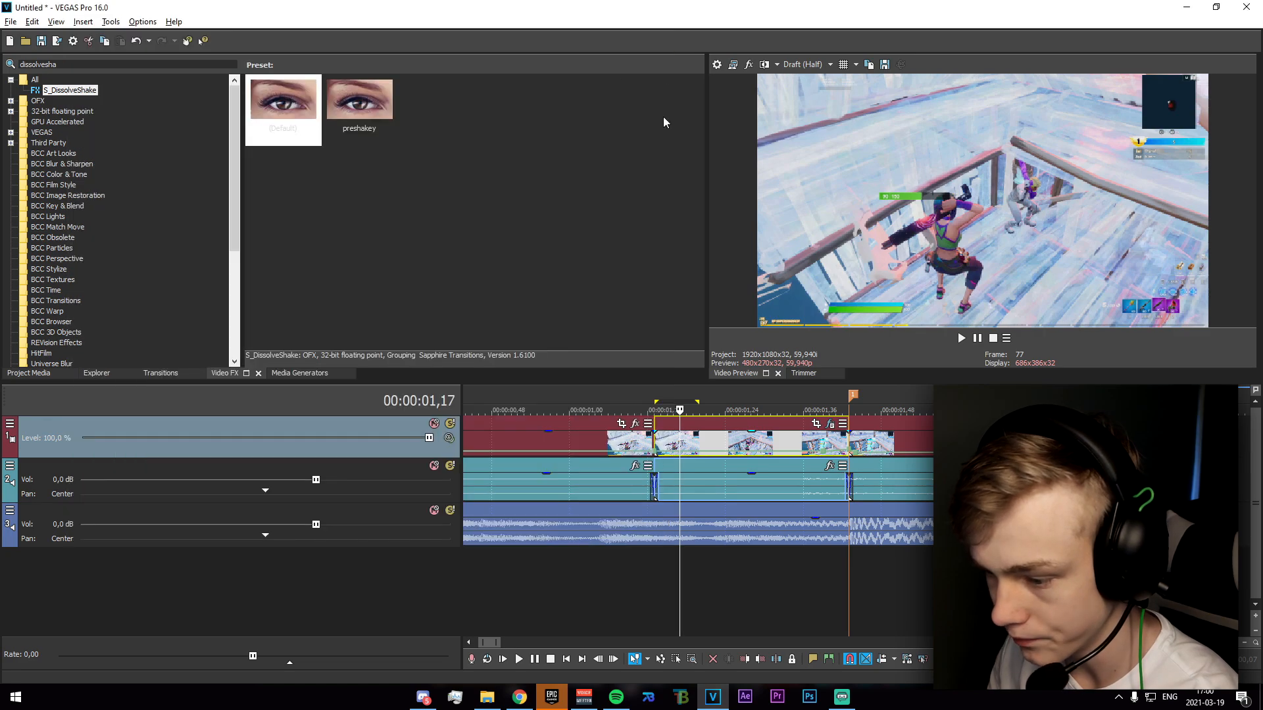
Place timeline markers at 00:00:01,38 and 00:00:01,35, ahead of the impact marker.
scroll(697, 574, "down", 3)
scroll(906, 559, "up", 3)
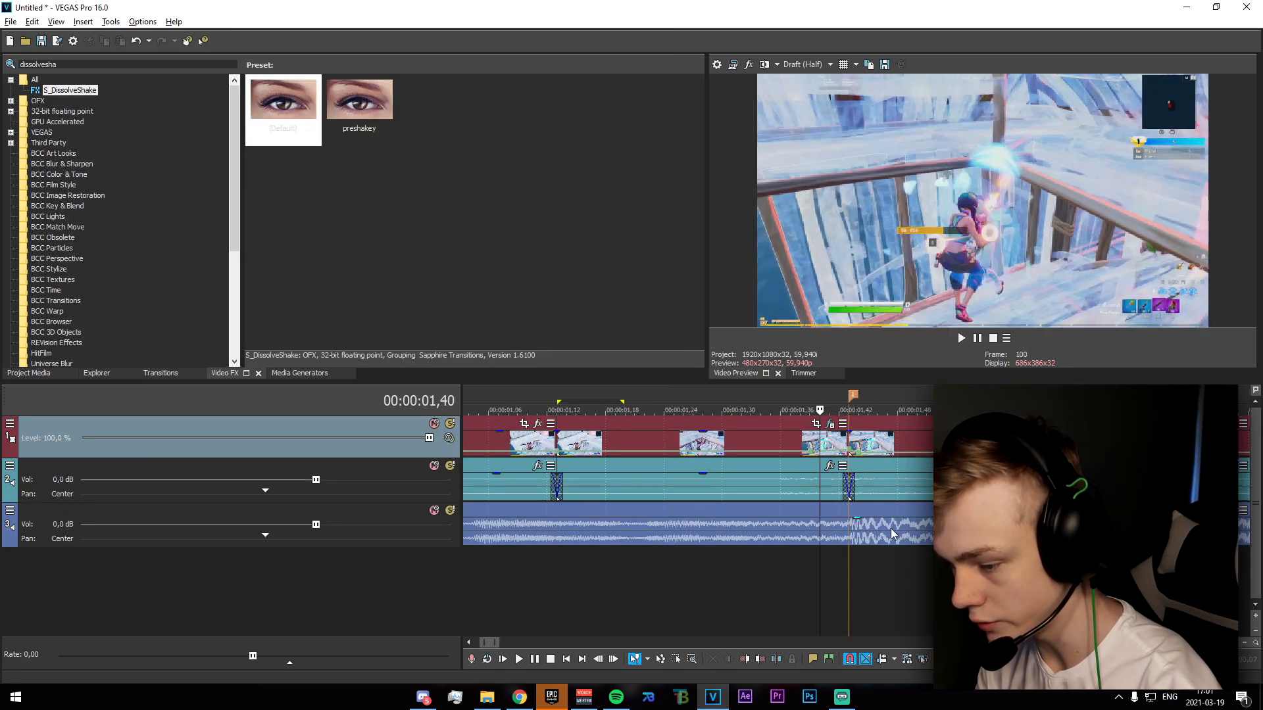
key("Left")
key("Left")
key("Left")
key("Left")
key("m")
key("Return")
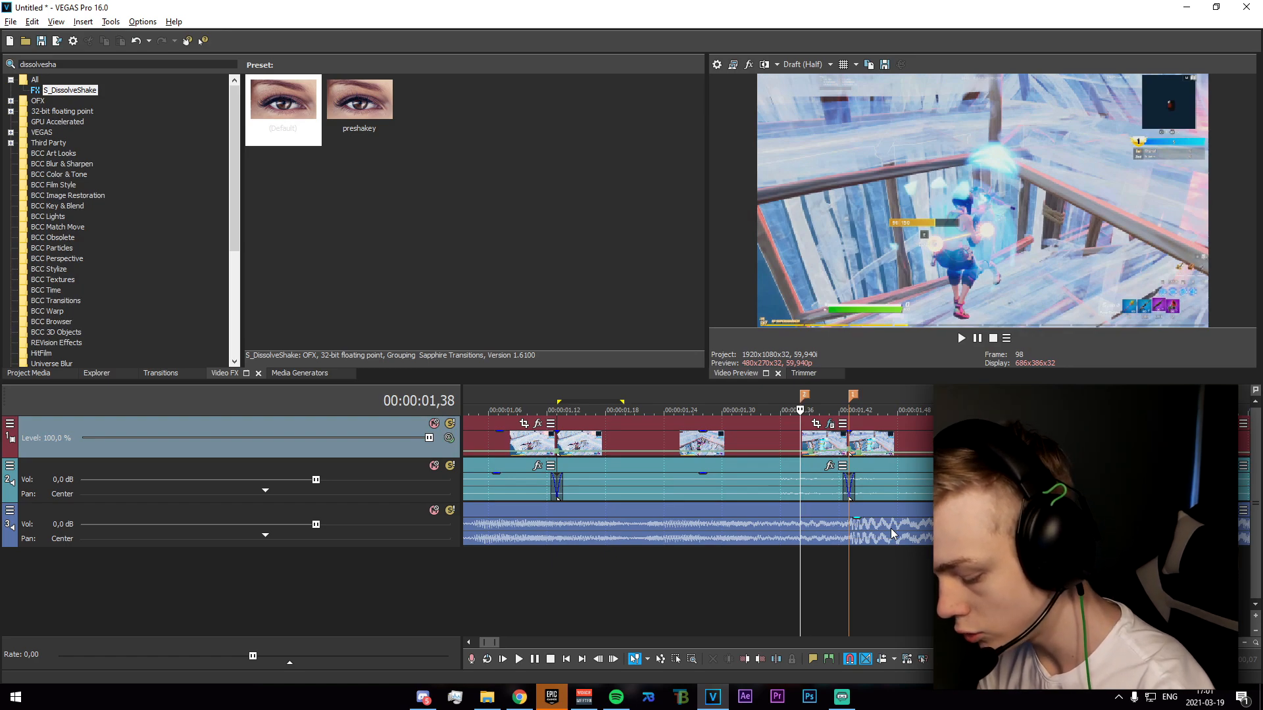
key("Left")
key("Left")
key("Left")
key("m")
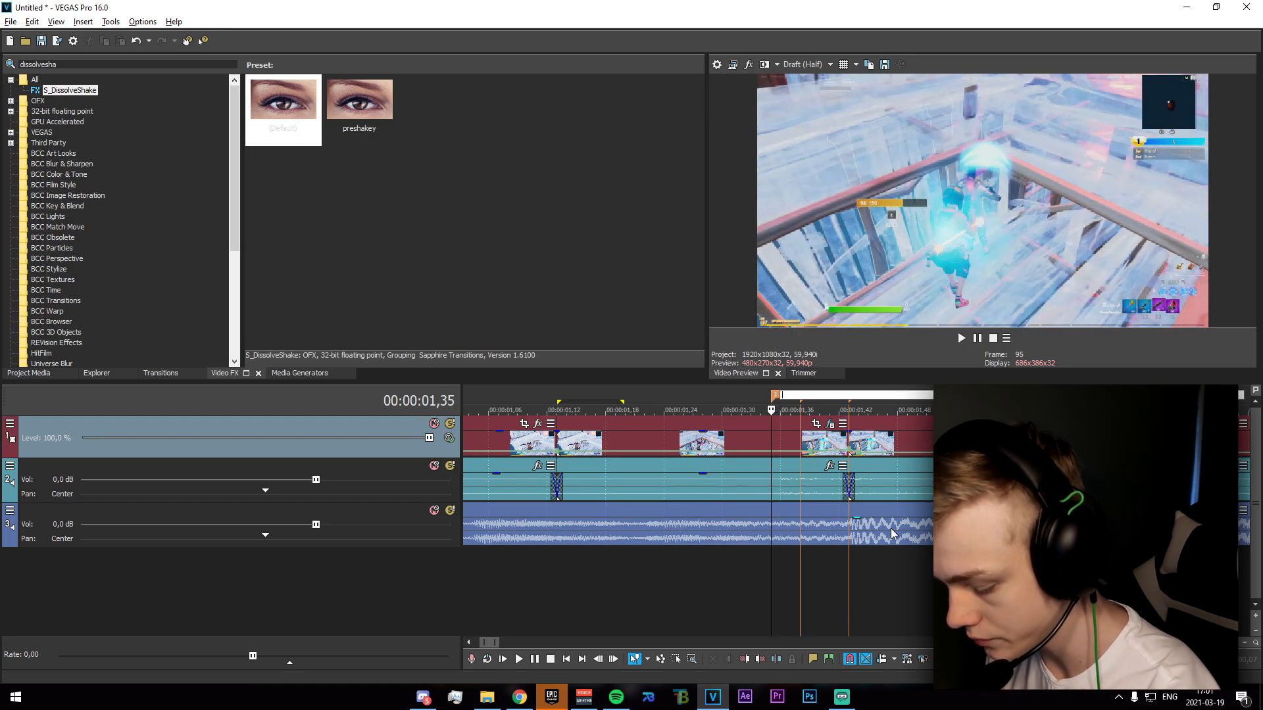
key("Return")
Place two more timeline markers, at 00:00:01,30 and 00:00:01,27.
key("Left")
key("Left")
key("Left")
key("Left")
key("Left")
key("m")
key("Return")
Place further timeline markers at 00:00:01,22 and 00:00:01,19.
key("Left")
key("Left")
key("Left")
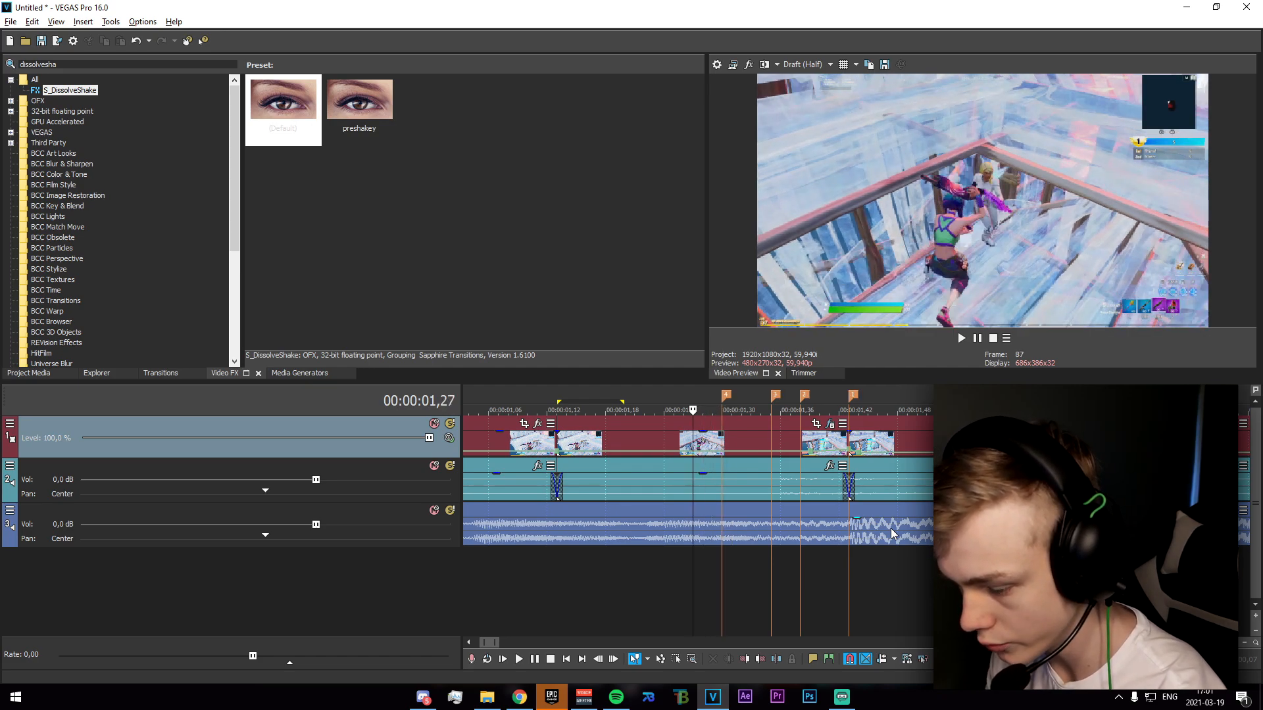
key("m")
key("Return")
key("Left")
key("Left")
key("Left")
key("Left")
key("Left")
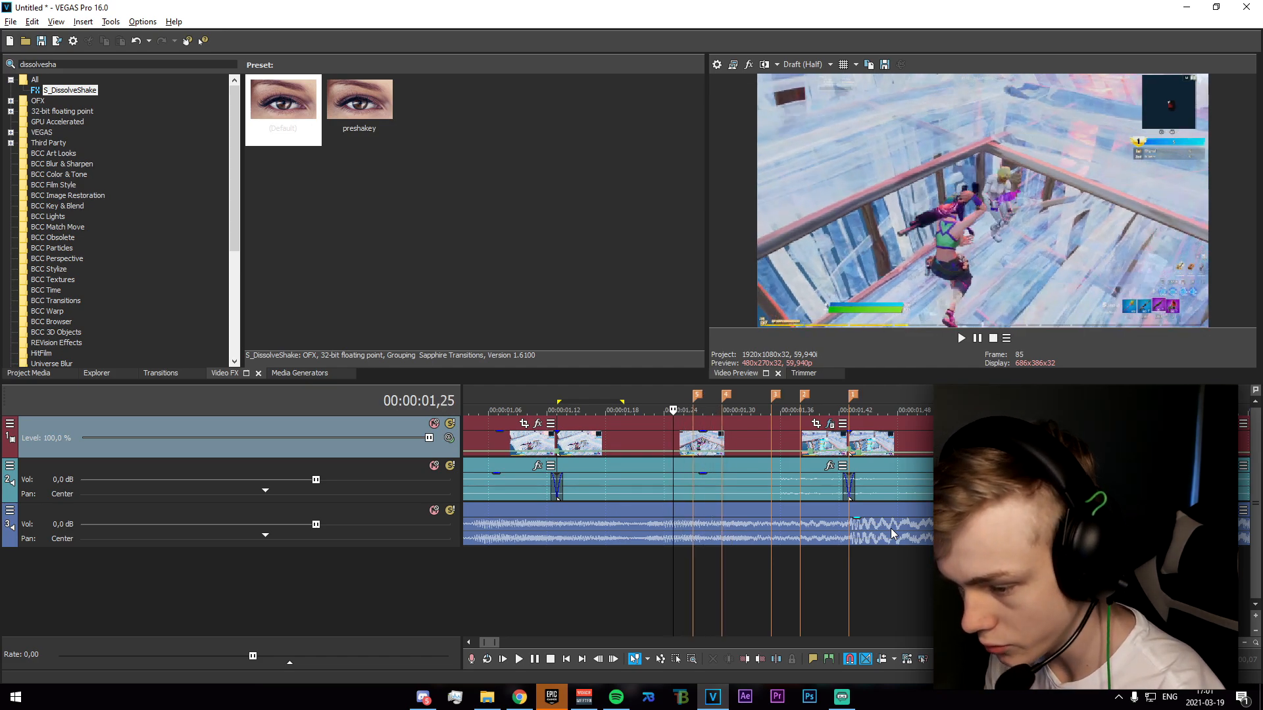
key("m")
key("Return")
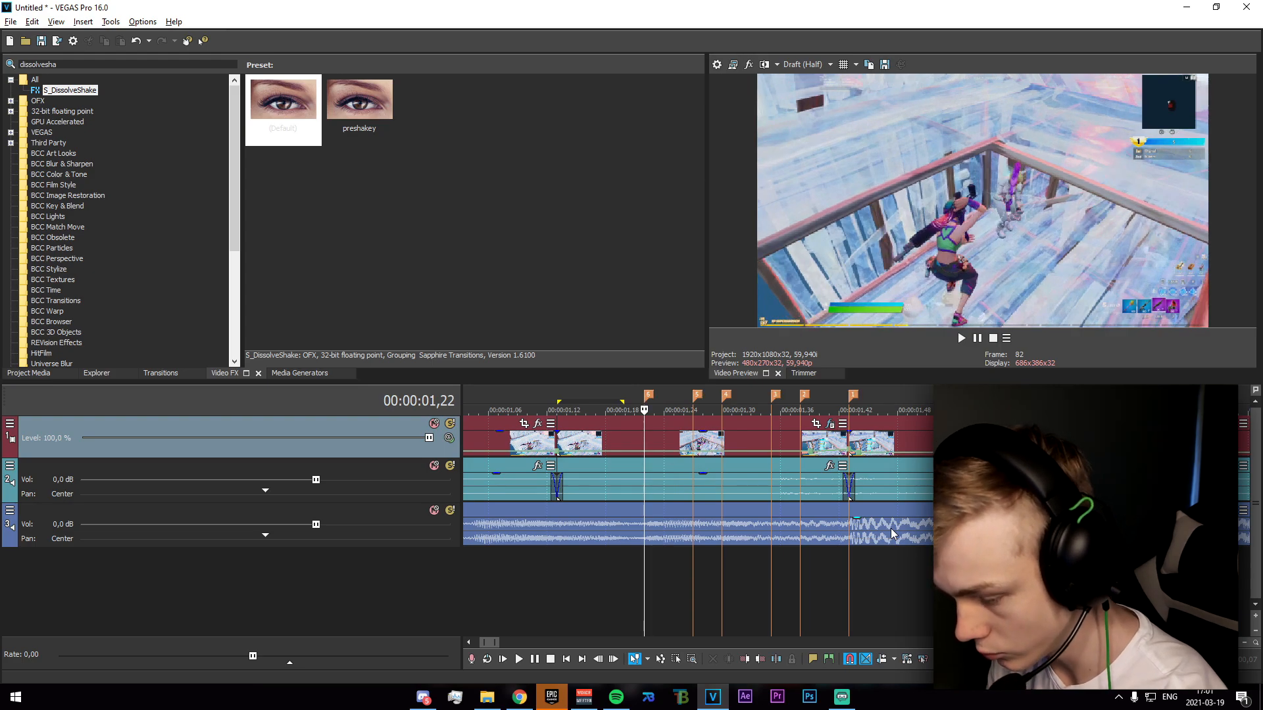
key("Left")
key("Left")
key("Left")
key("m")
key("Return")
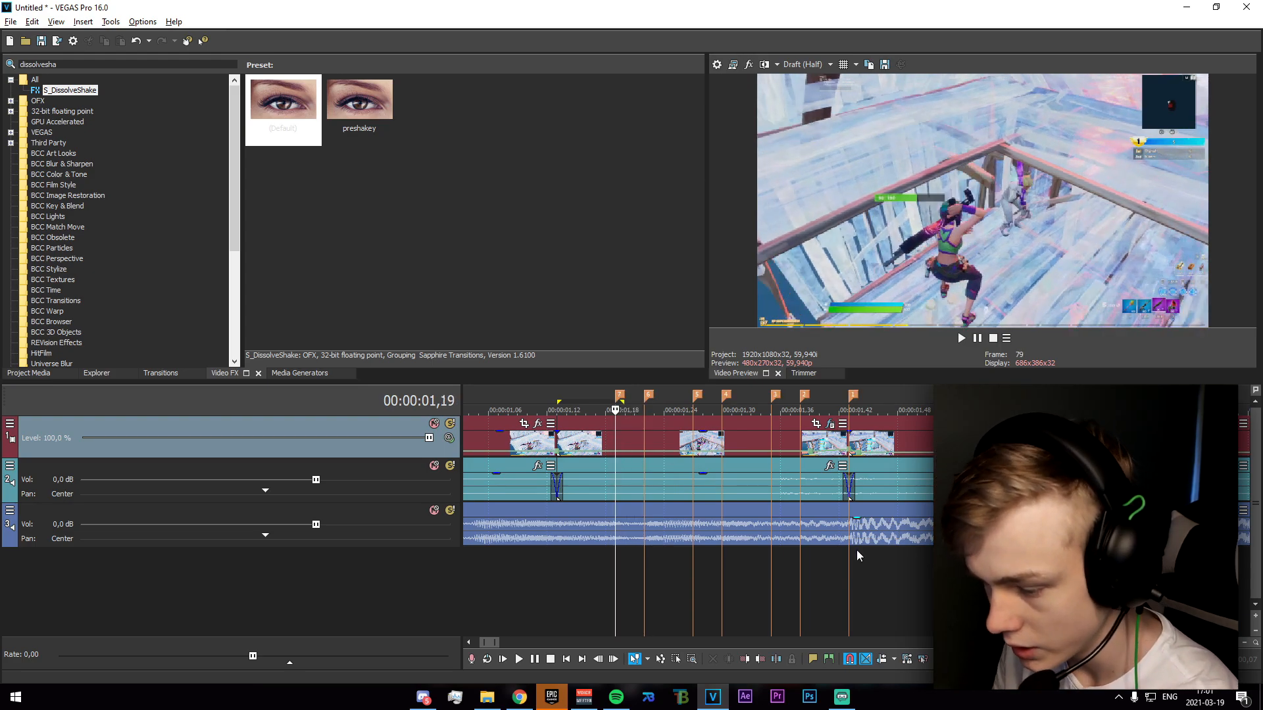
Split the audio clip on track 3 at markers 7, 6 and 5.
scroll(760, 538, "down", 3)
left_click(848, 538)
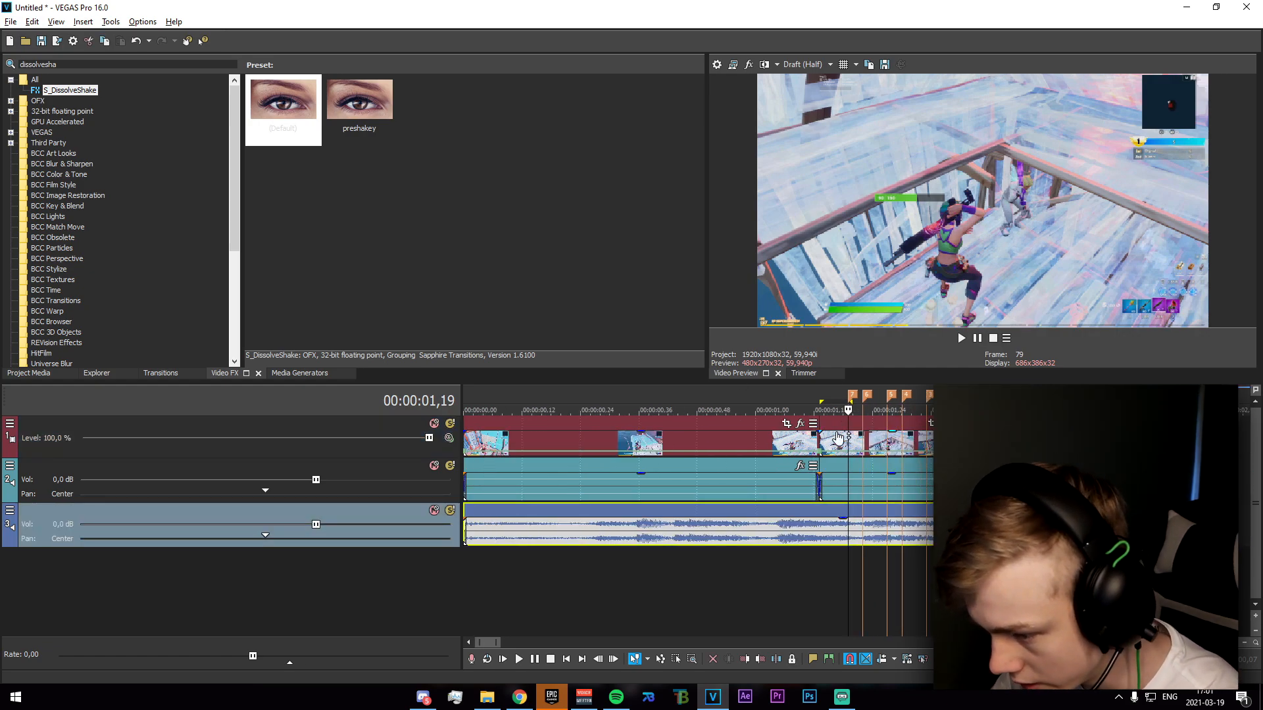
scroll(878, 551, "up", 2)
key("s")
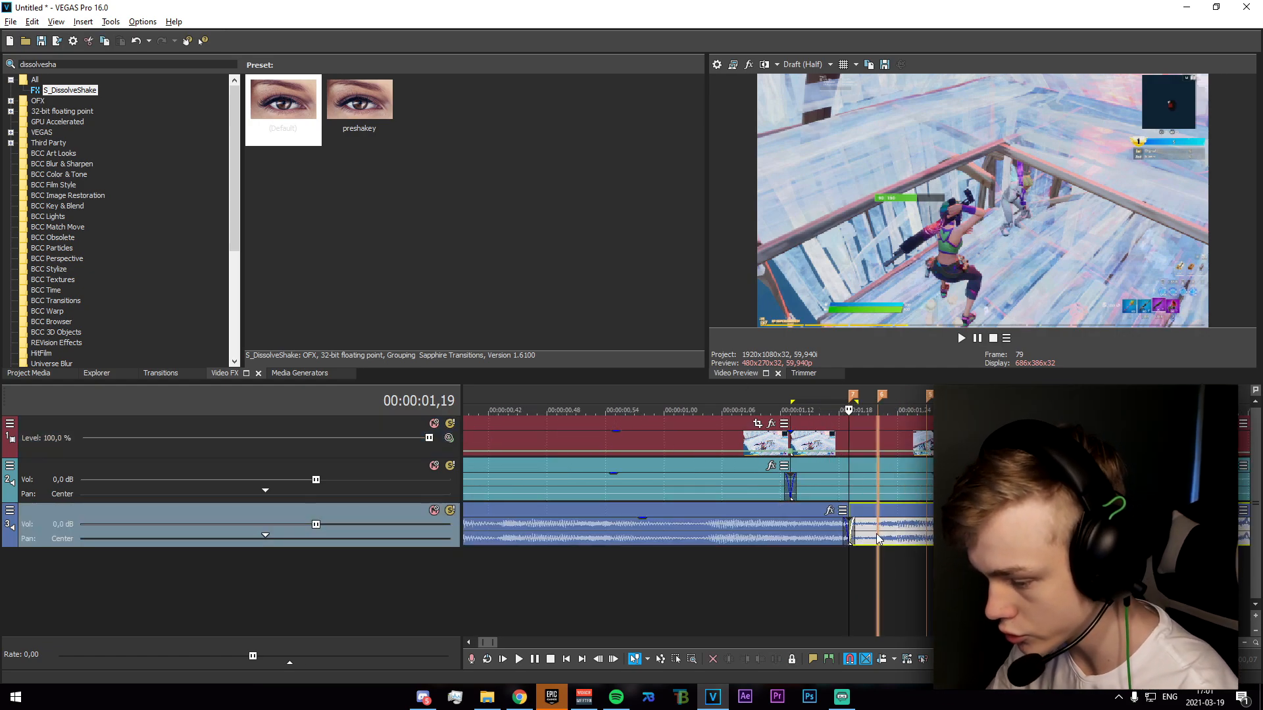
left_click(878, 536)
key("s")
left_click(926, 536)
key("s")
Split the audio clip on track 3 at the remaining markers 4, 3 and 2.
left_click(956, 536)
key("s")
left_click(1004, 536)
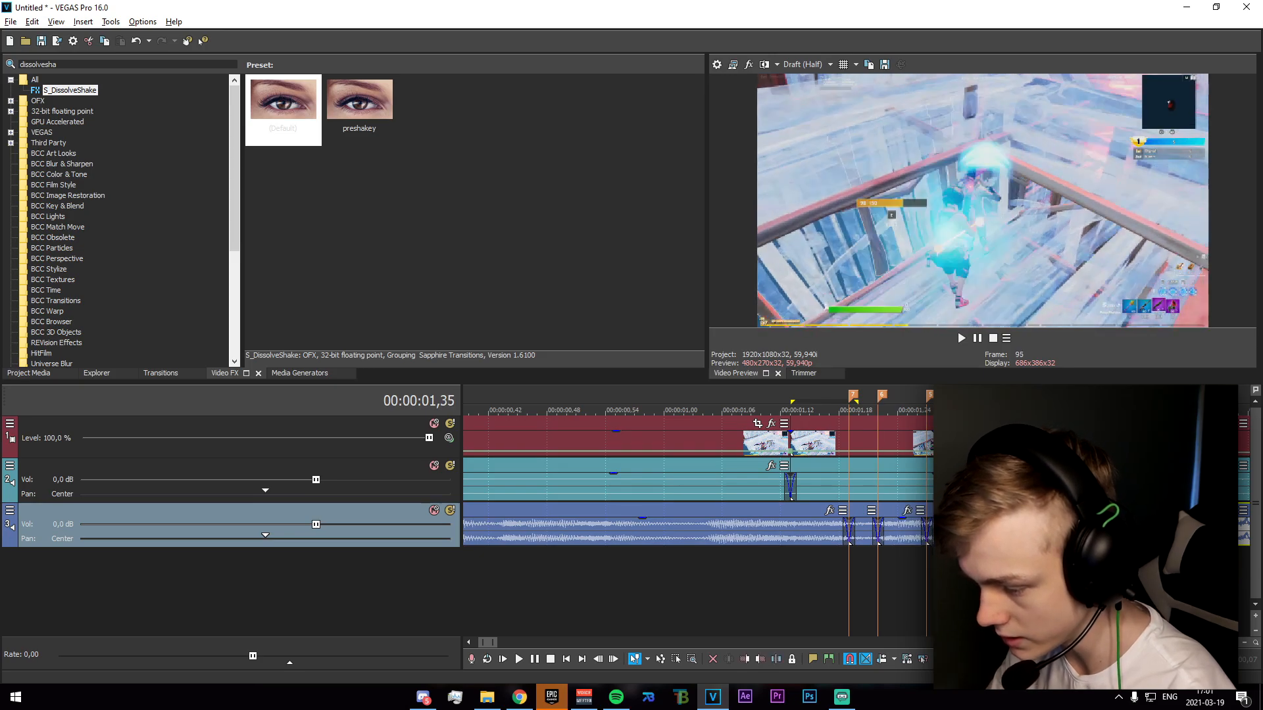
key("s")
left_click(1024, 536)
key("s")
left_click(1034, 536)
left_click(1026, 536)
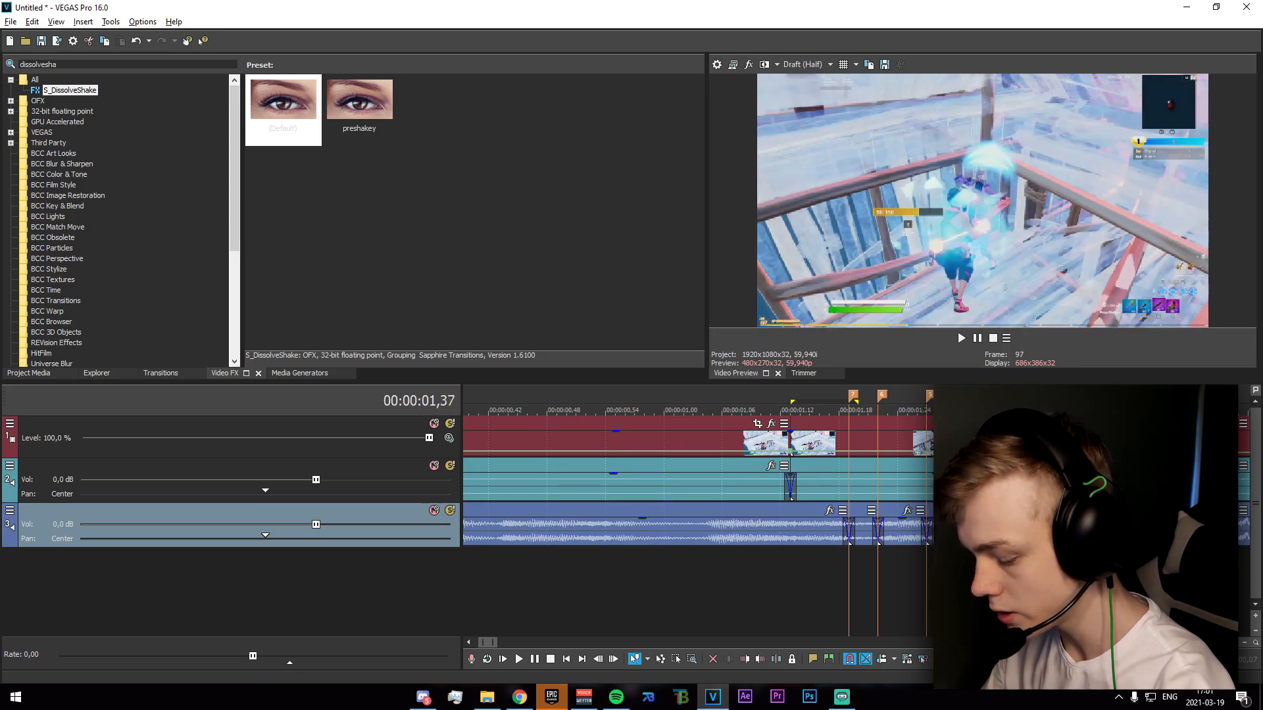
Delete the audio segment between markers 7 and 6 on track 3.
left_click(946, 536)
left_click(859, 536)
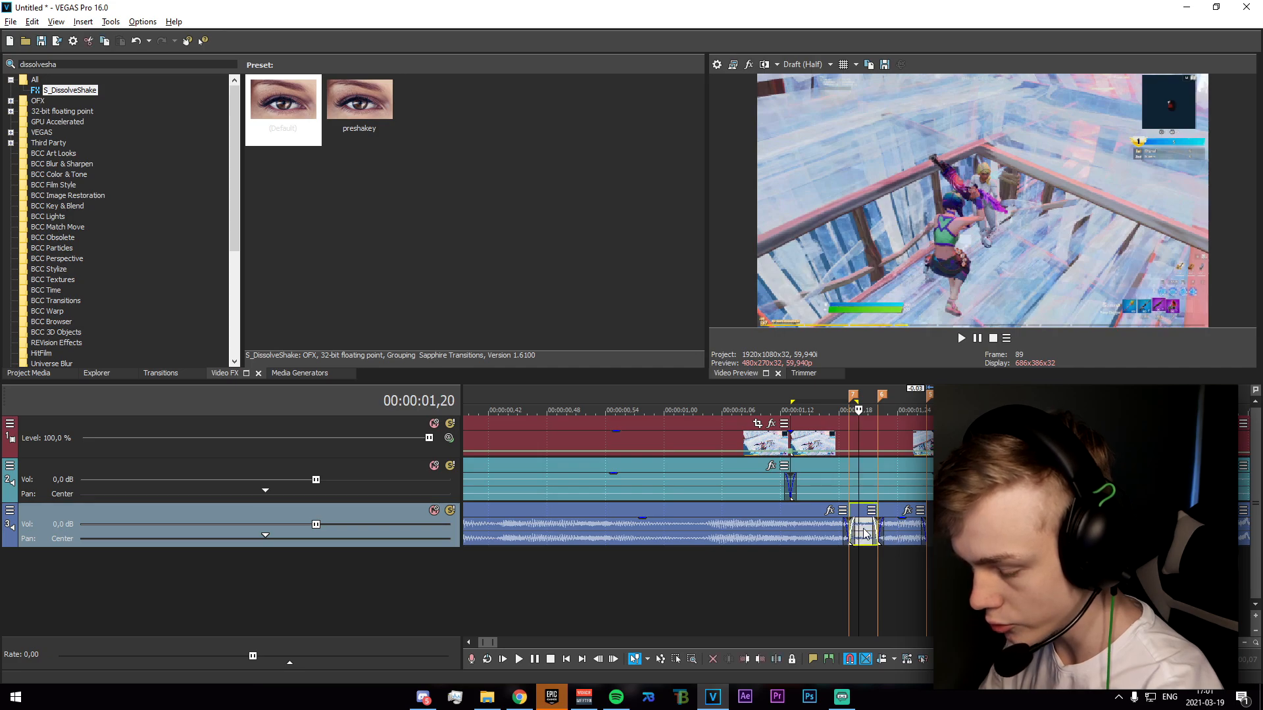
key("Delete")
Insert a new empty video track above the gameplay track.
mouse_move(849, 571)
left_mouse_down()
mouse_move(1024, 579)
mouse_move(827, 586)
mouse_move(1052, 579)
mouse_move(937, 585)
left_mouse_up()
left_click(936, 588)
right_click(645, 591)
left_click(699, 629)
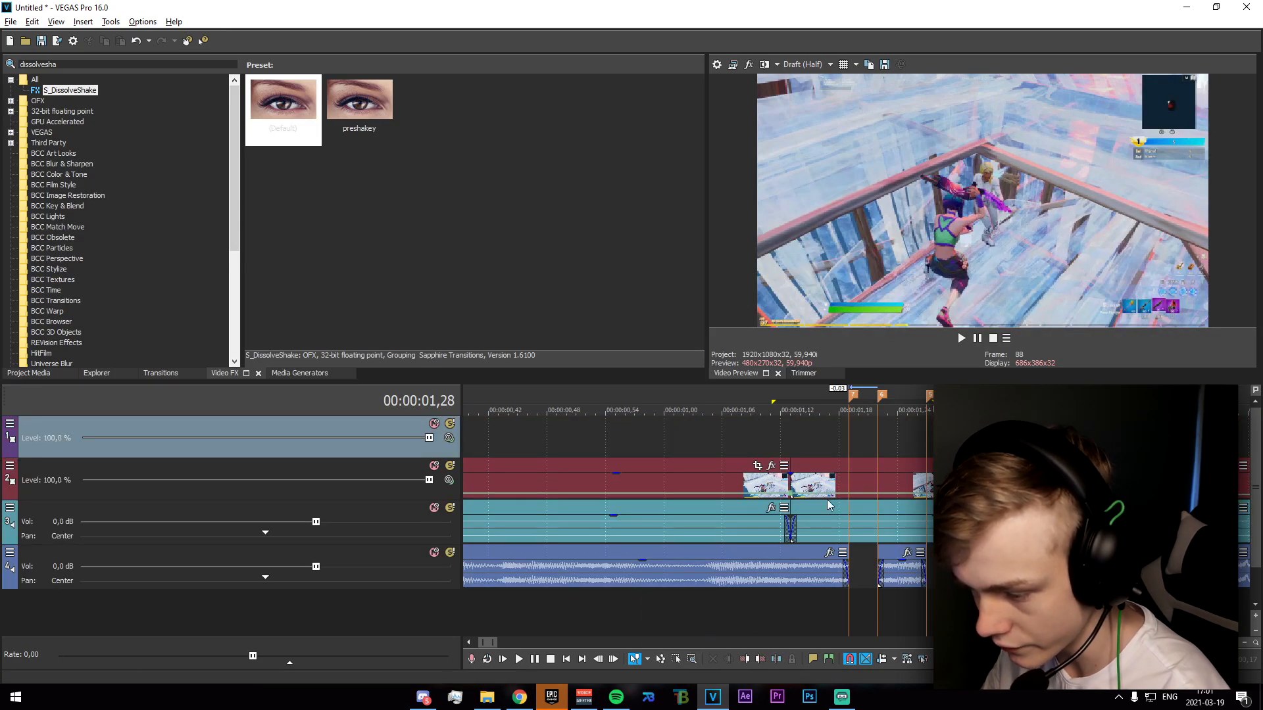
Insert VEGAS Solid Color generated media on the new video track.
right_click(877, 438)
left_click(904, 428)
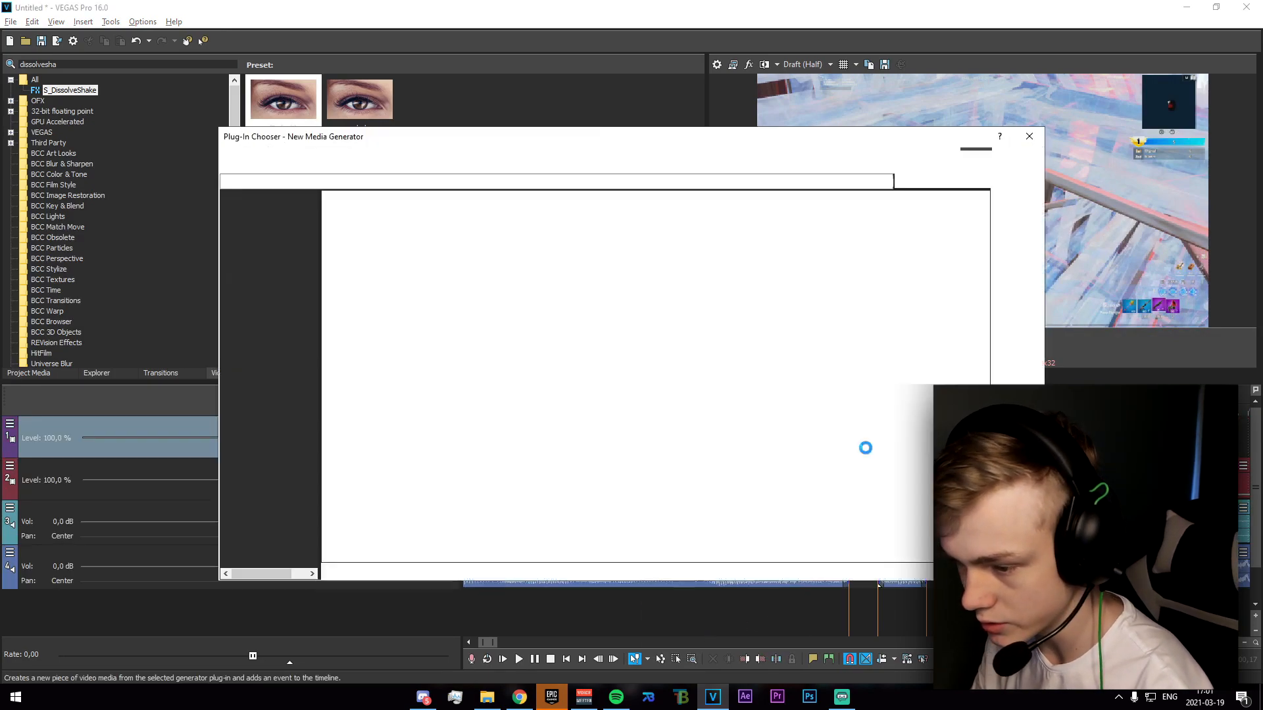
left_click(696, 286)
left_click(1018, 156)
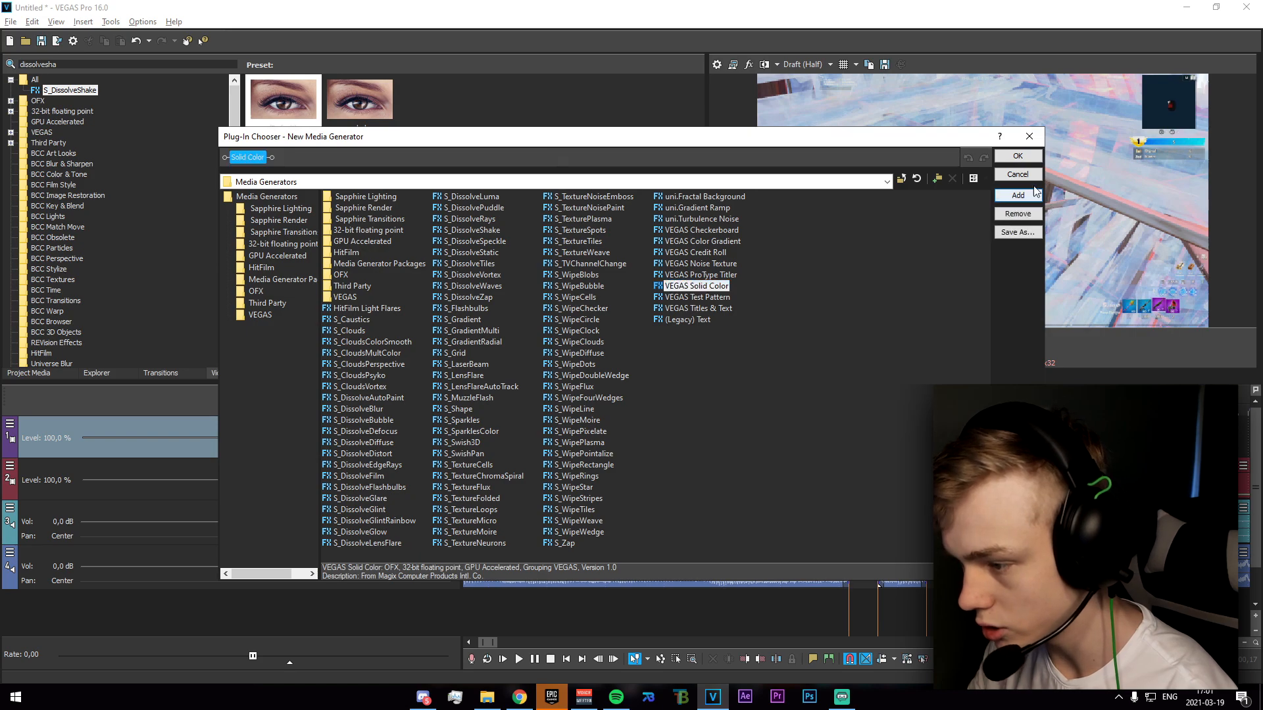
Set the solid colour to opaque black (0,0; 0,0; 0,0; 1,0).
left_click(385, 265)
left_click_drag(404, 301, 161, 489)
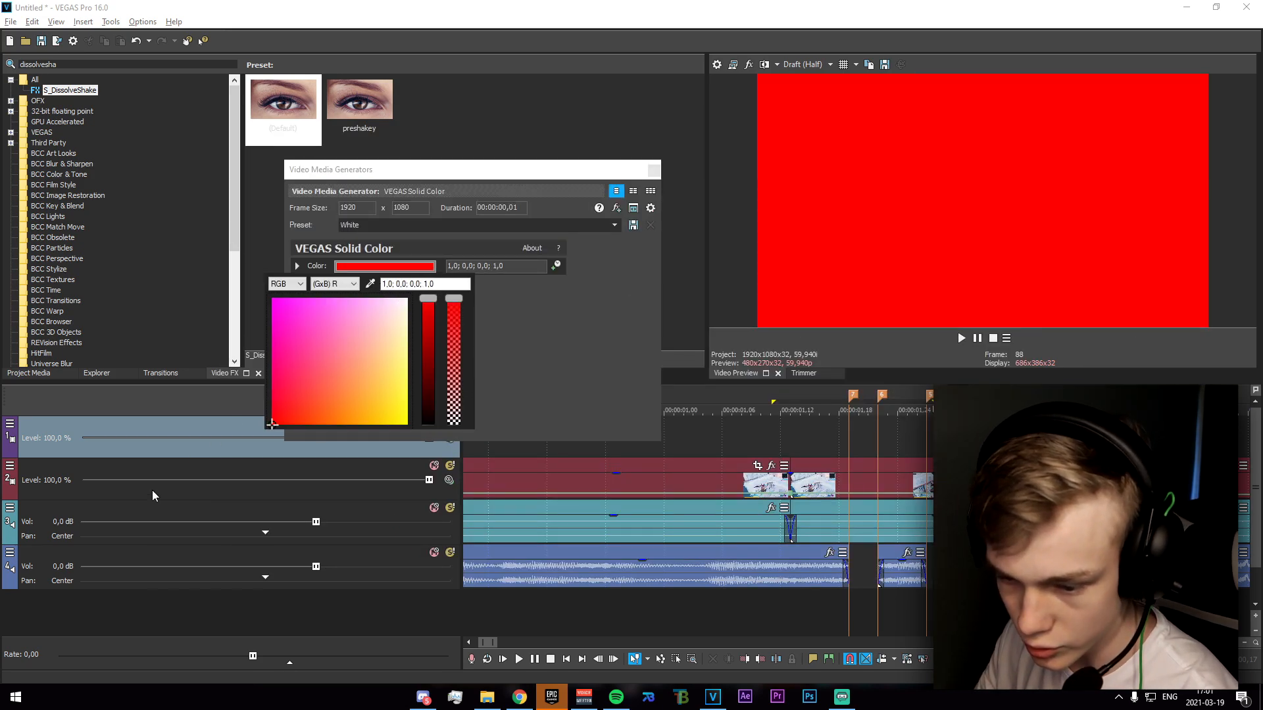
left_click_drag(427, 300, 388, 574)
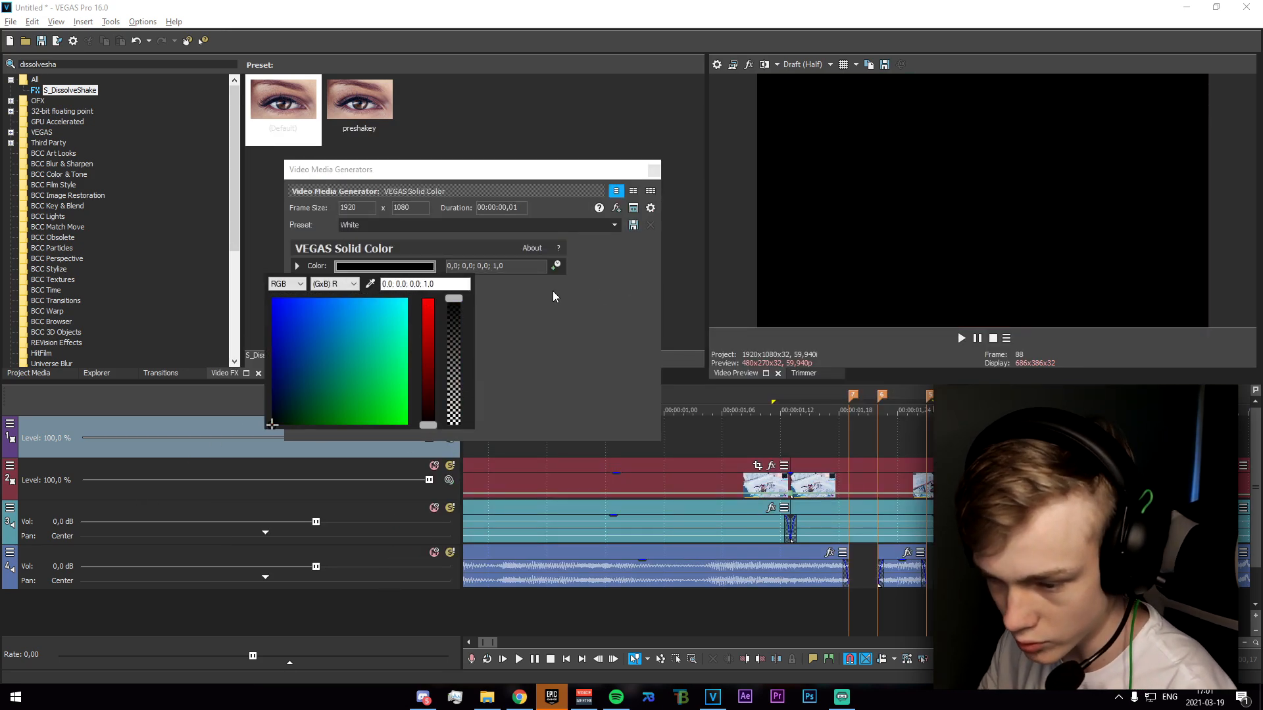
Duplicate the black solid between markers 5 and 4 and between markers 3 and 2 as new media copies, and play back the flashes.
left_click(669, 188)
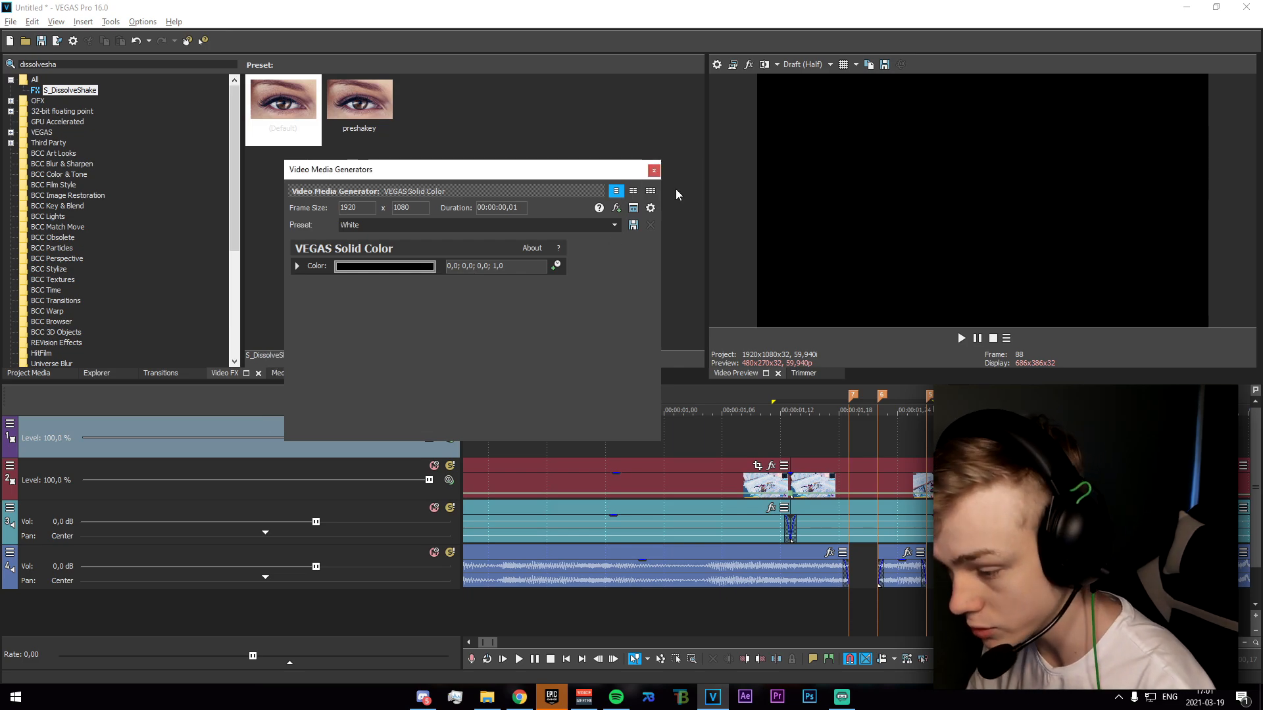
scroll(706, 204, "up", 1)
mouse_move(855, 439)
left_mouse_down()
mouse_move(679, 450)
mouse_move(862, 449)
left_mouse_up()
left_click(653, 171)
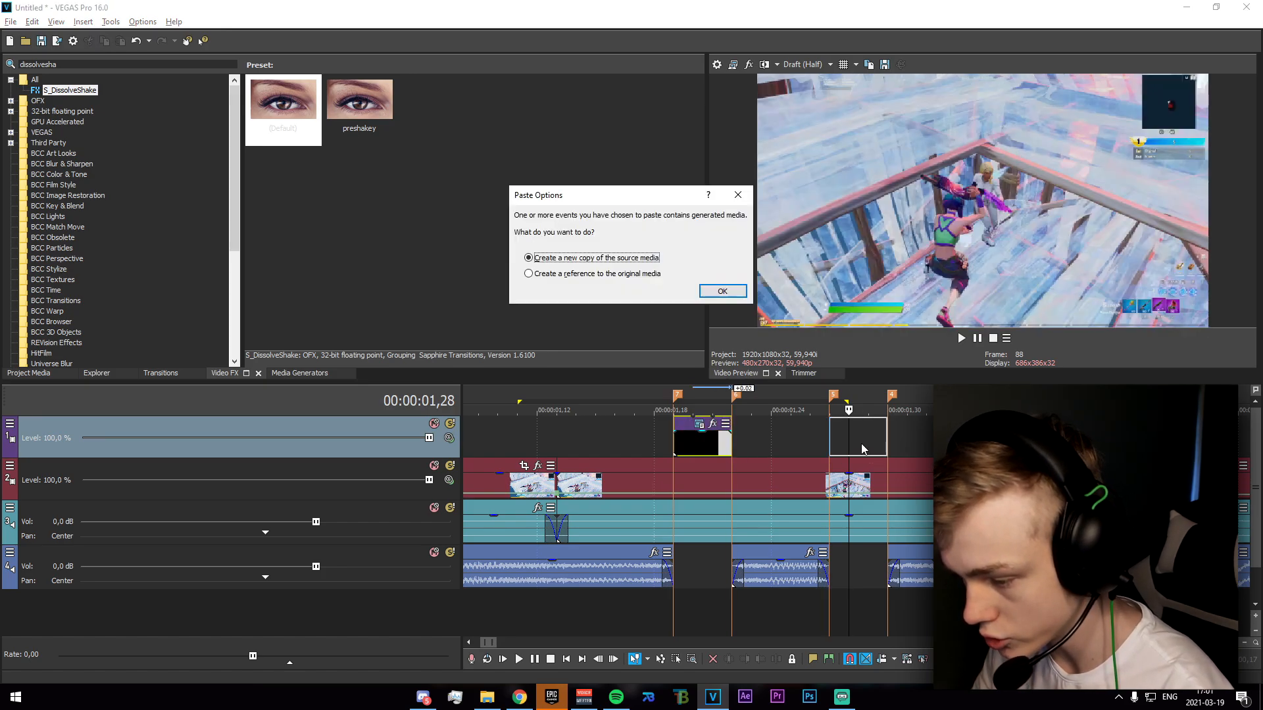
left_click(722, 292)
key("space")
left_click_drag(858, 448, 1016, 448, "ctrl")
left_click(722, 291)
scroll(691, 421, "down", 2)
left_click_drag(682, 435, 733, 446)
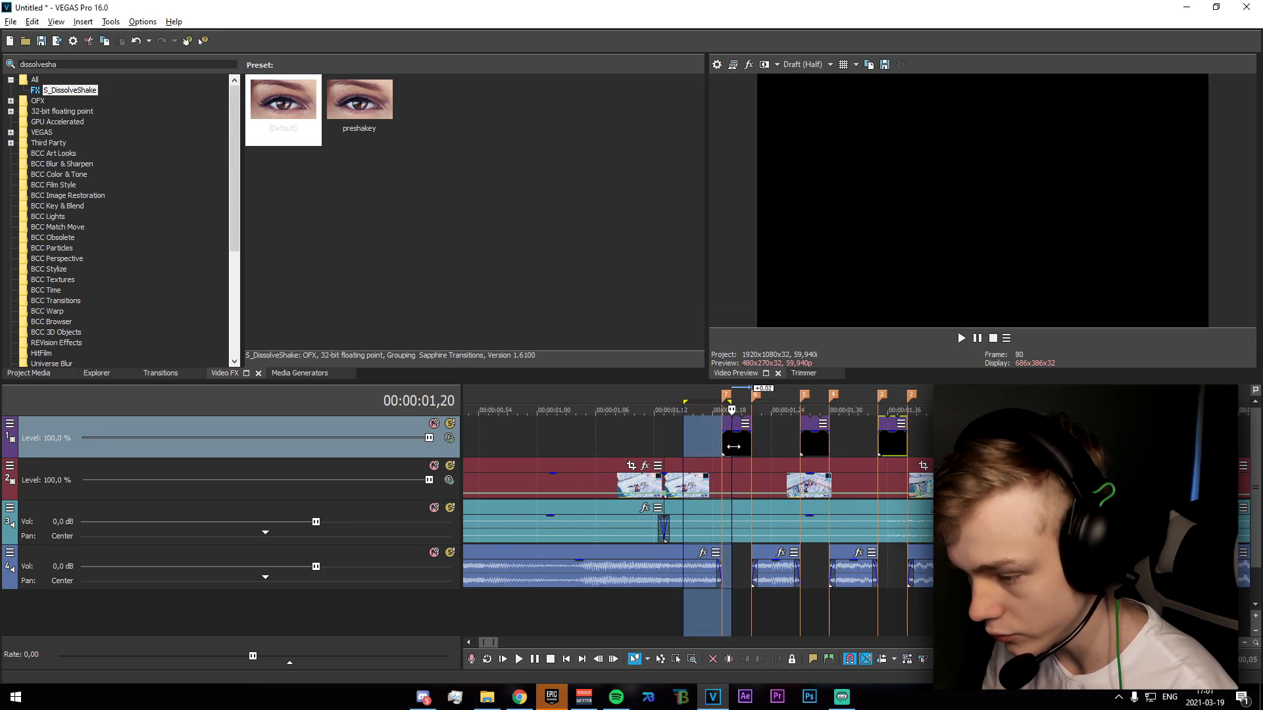
key("space")
left_click_drag(1054, 447, 965, 448)
Insert a new empty video track and place it between the black solid track and the gameplay track.
mouse_move(655, 448)
left_mouse_down()
mouse_move(681, 447)
mouse_move(668, 444)
left_mouse_up()
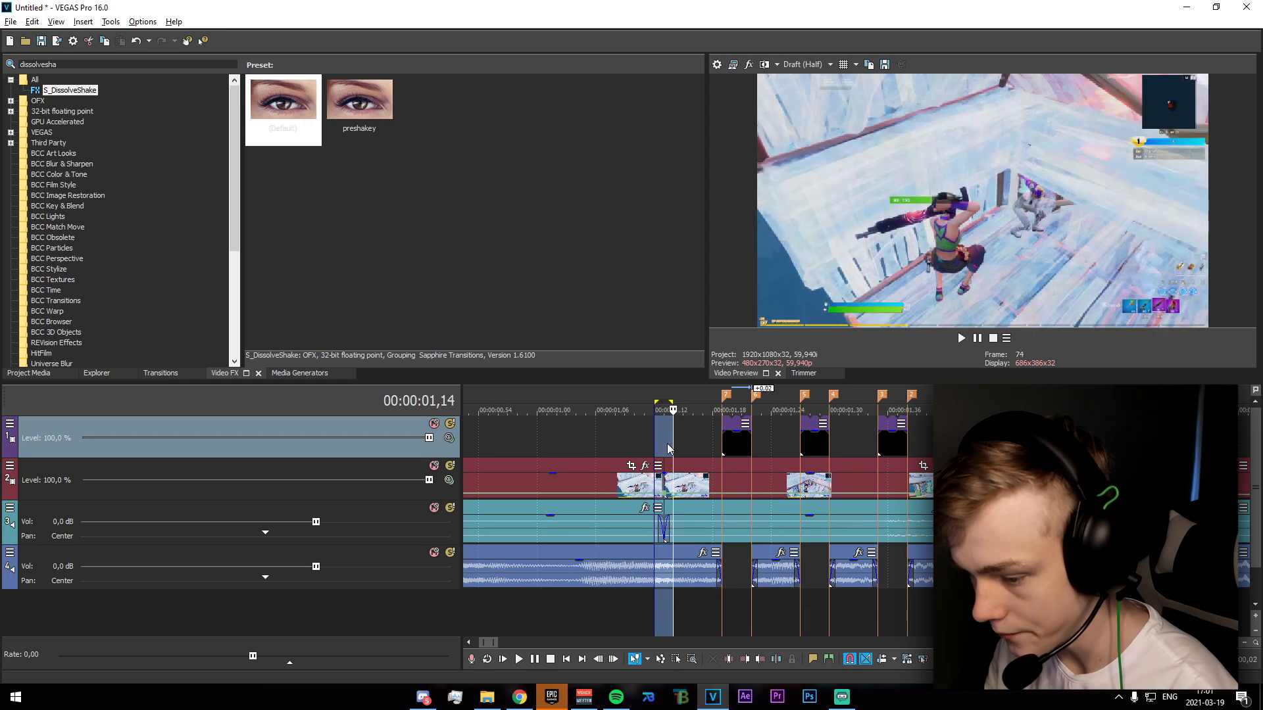
left_click(668, 449)
right_click(705, 617)
left_click(730, 645)
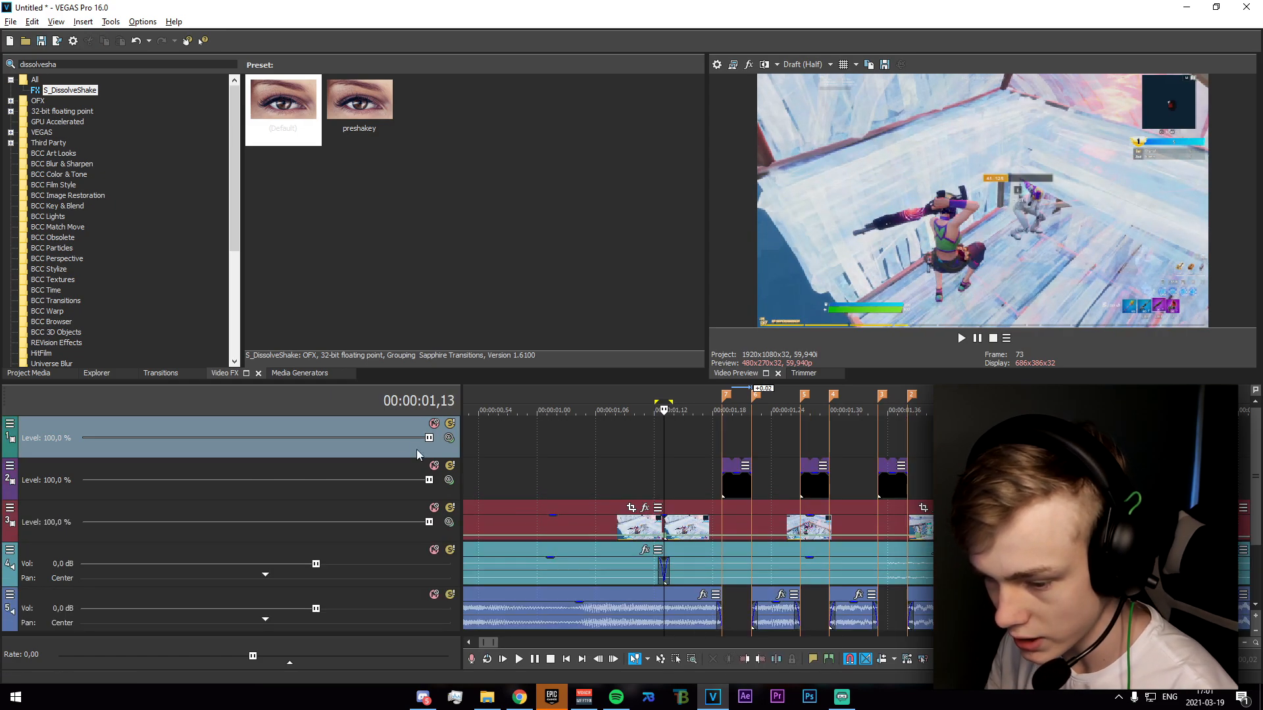
left_click_drag(378, 480, 388, 434)
left_click(731, 488)
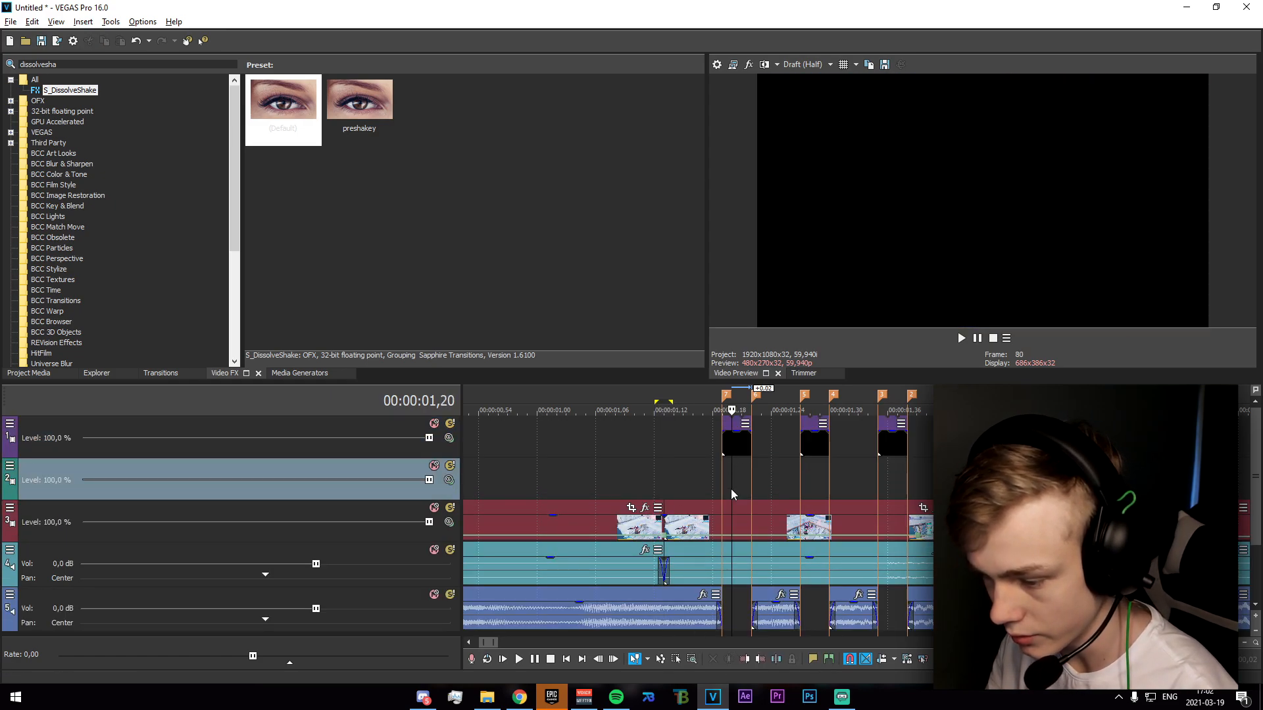
Duplicate the gameplay clip that spans the black flashes onto the empty video track directly above it, at the same time position.
left_click(741, 530)
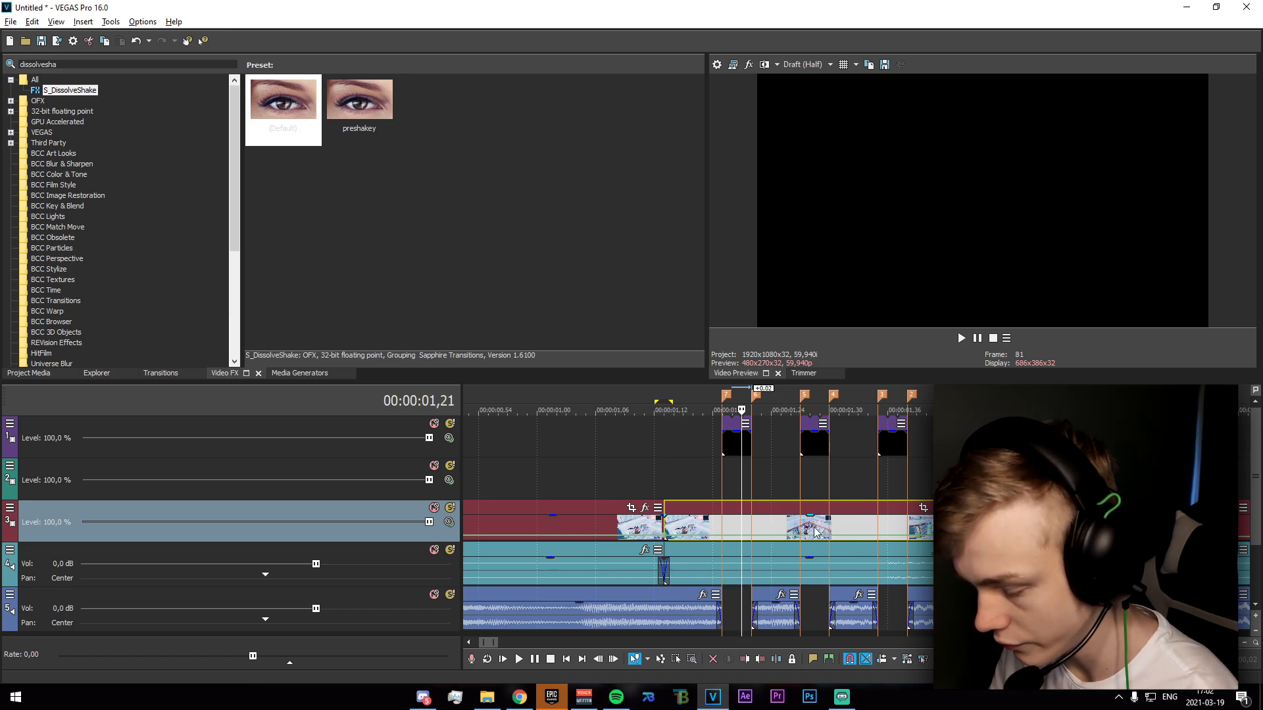
left_click_drag(765, 529, 755, 493)
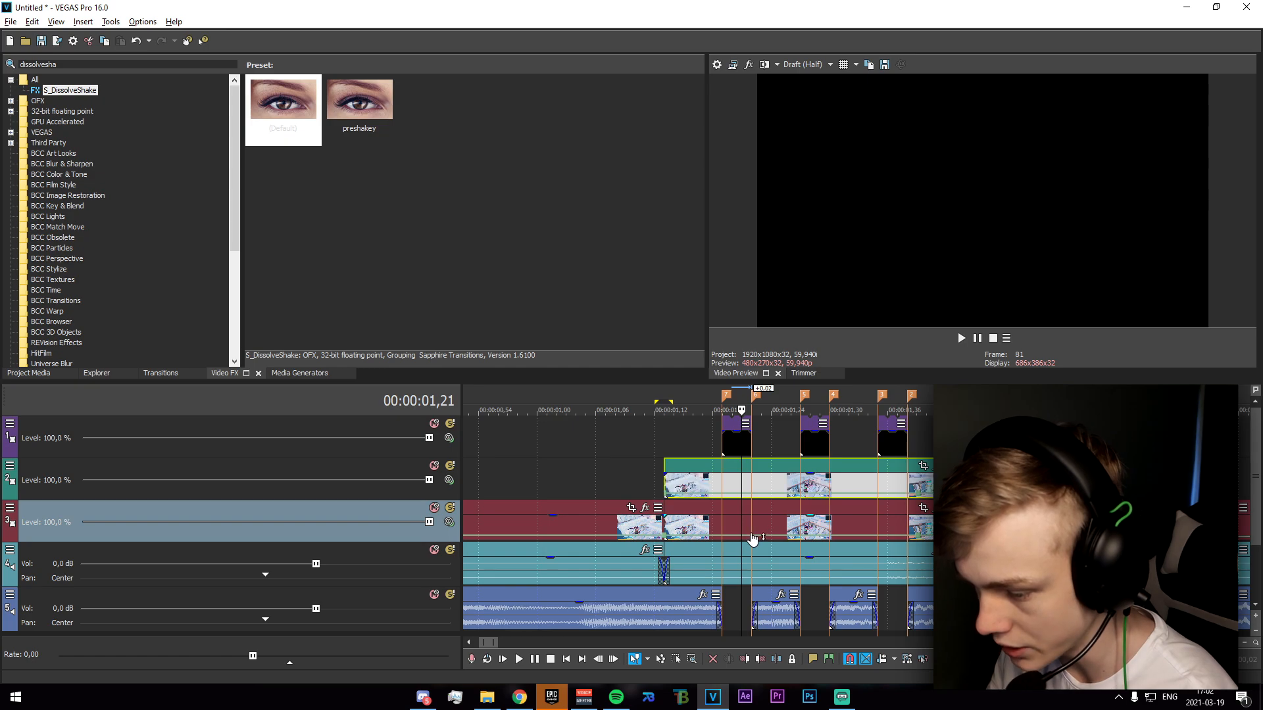
left_click(722, 493)
Search the video effects for "edged" and apply the RED preset of S_EdgeDetect to the duplicated gameplay clip.
left_click(702, 487)
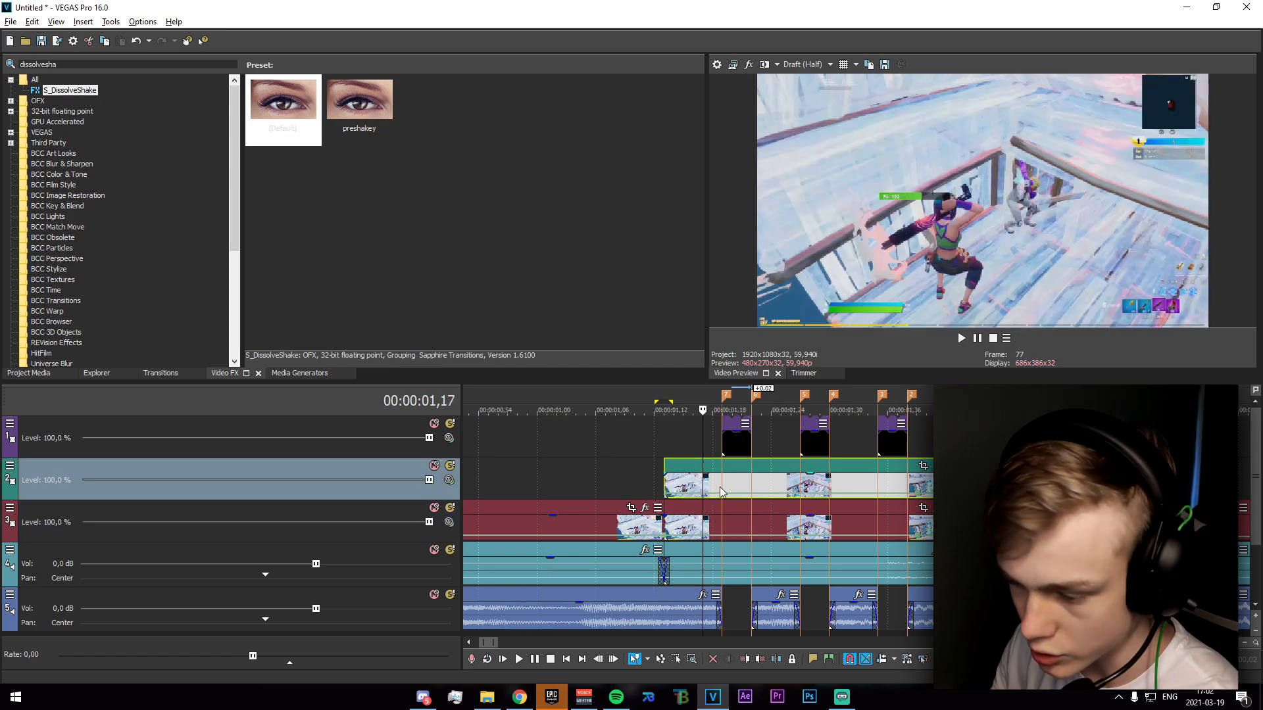
left_click_drag(111, 66, 13, 82)
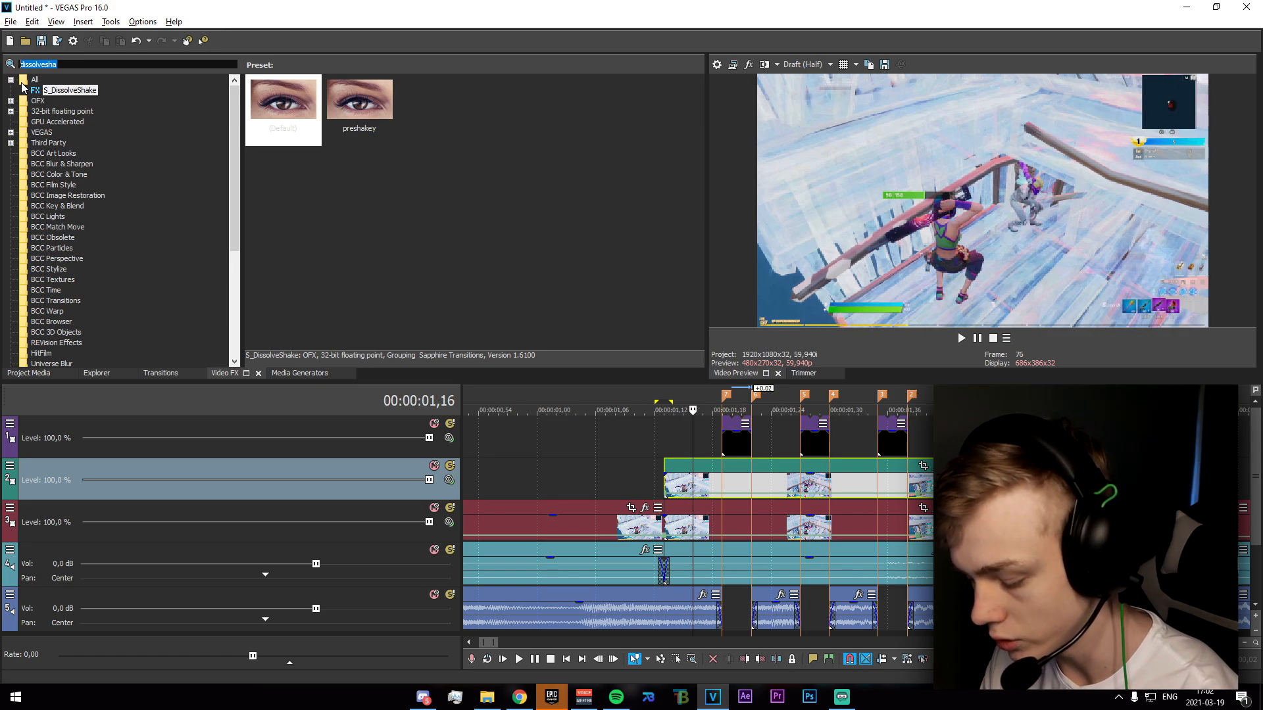
type("edged")
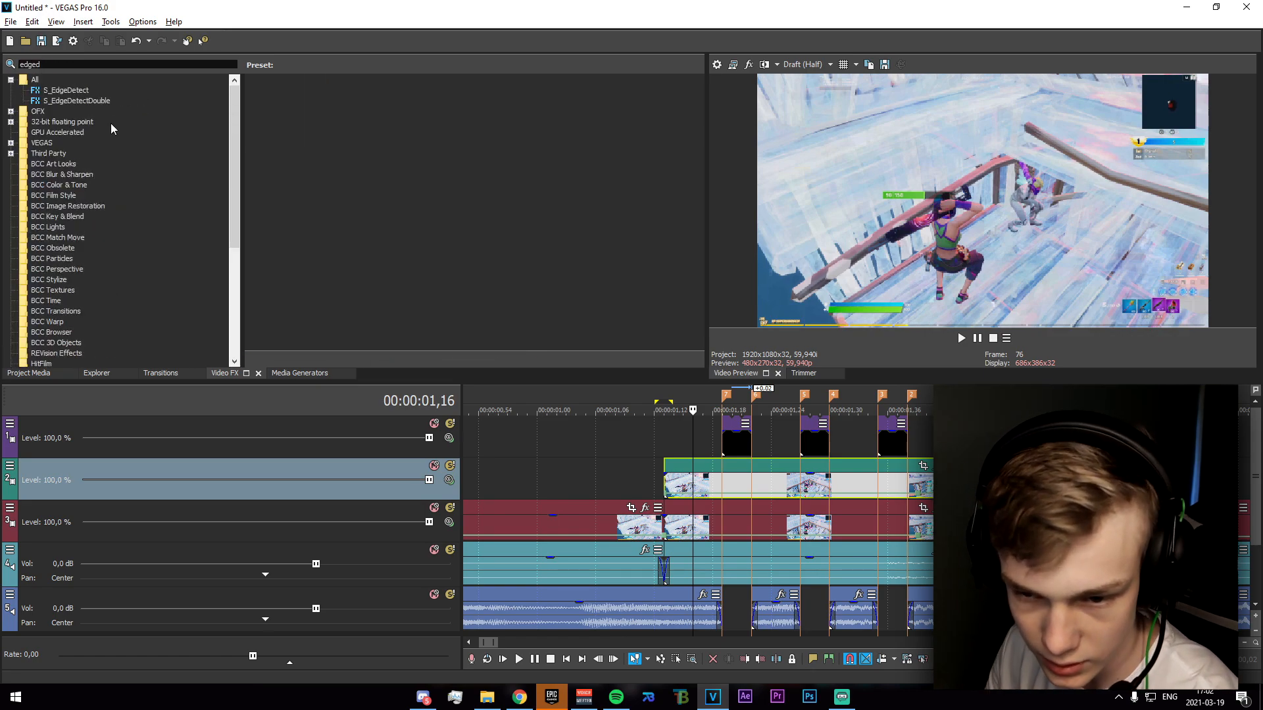
left_click(96, 92)
left_click_drag(430, 115, 773, 485)
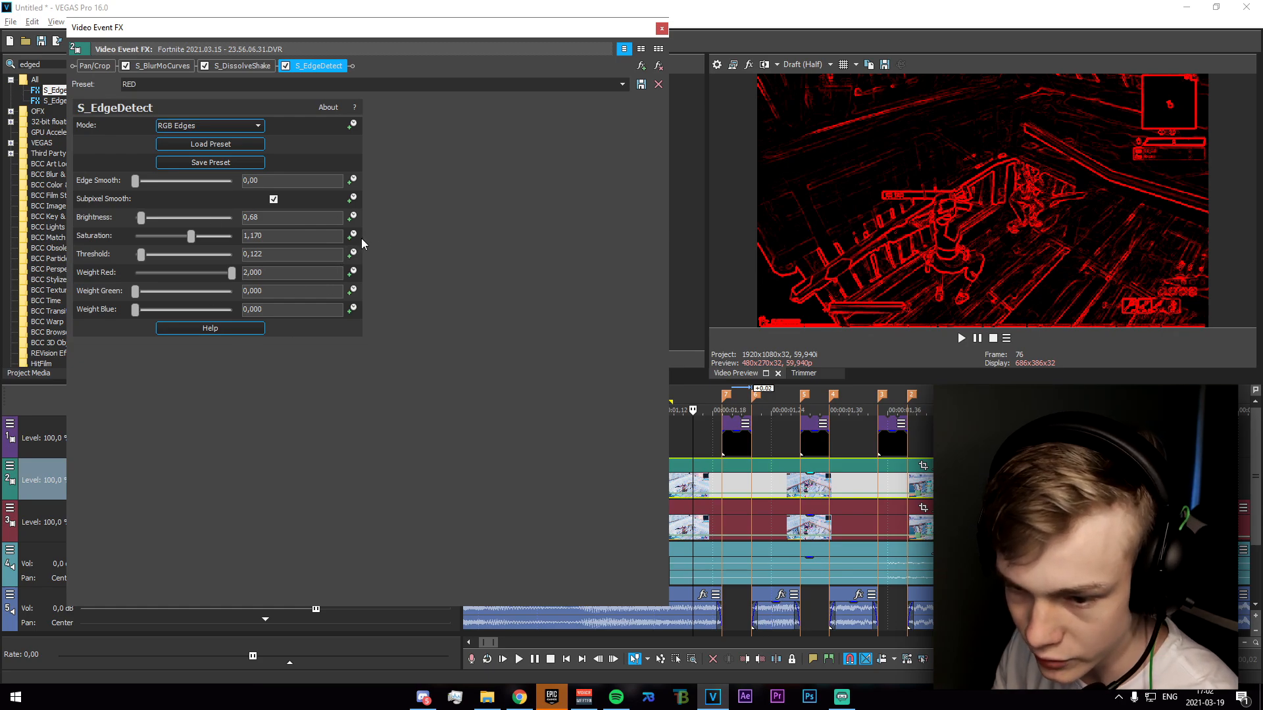
left_click(660, 30)
left_click(934, 466)
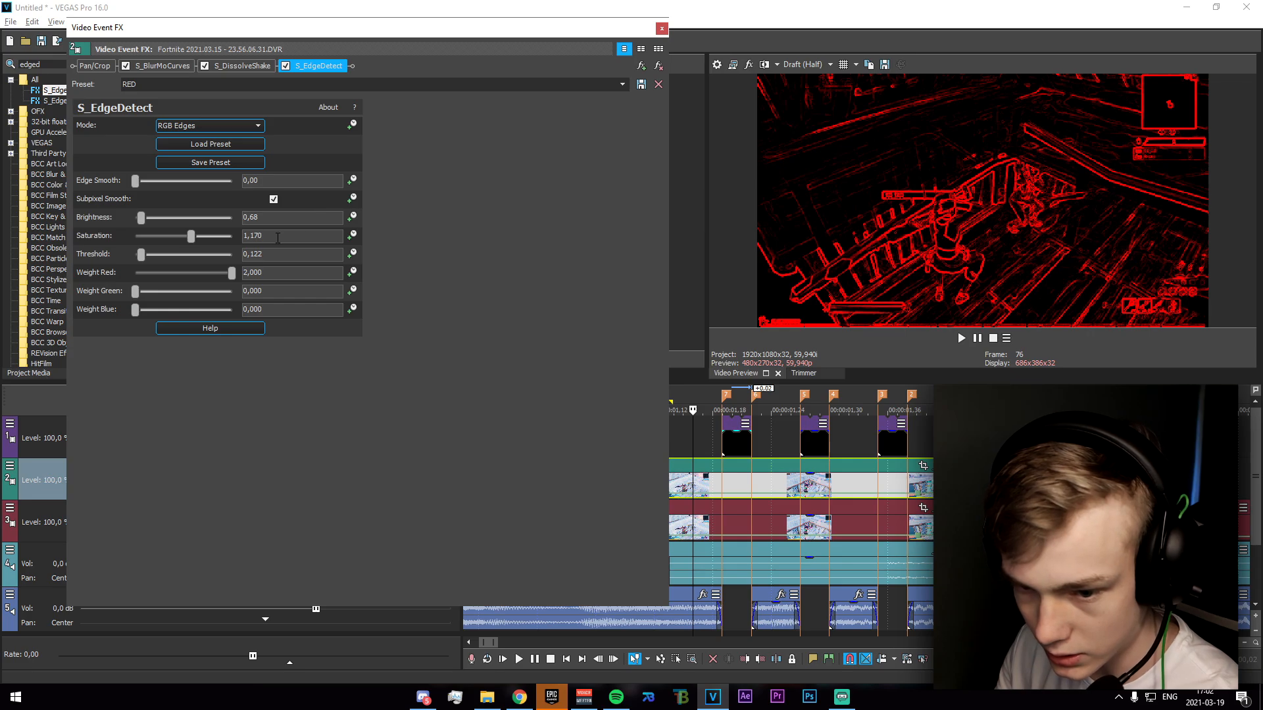
left_click(660, 31)
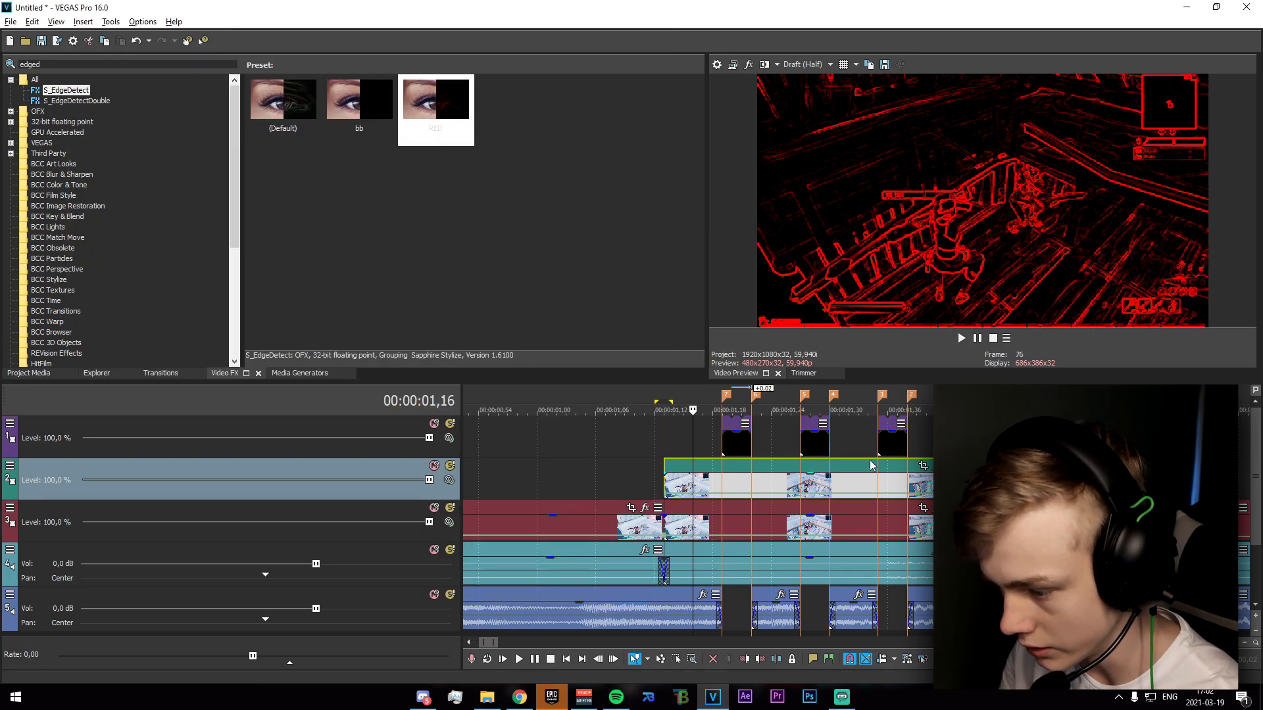
Enable masking in the duplicated clip's Pan/Crop and draw an oval mask over the character's torso at the clip's start.
left_click(923, 468)
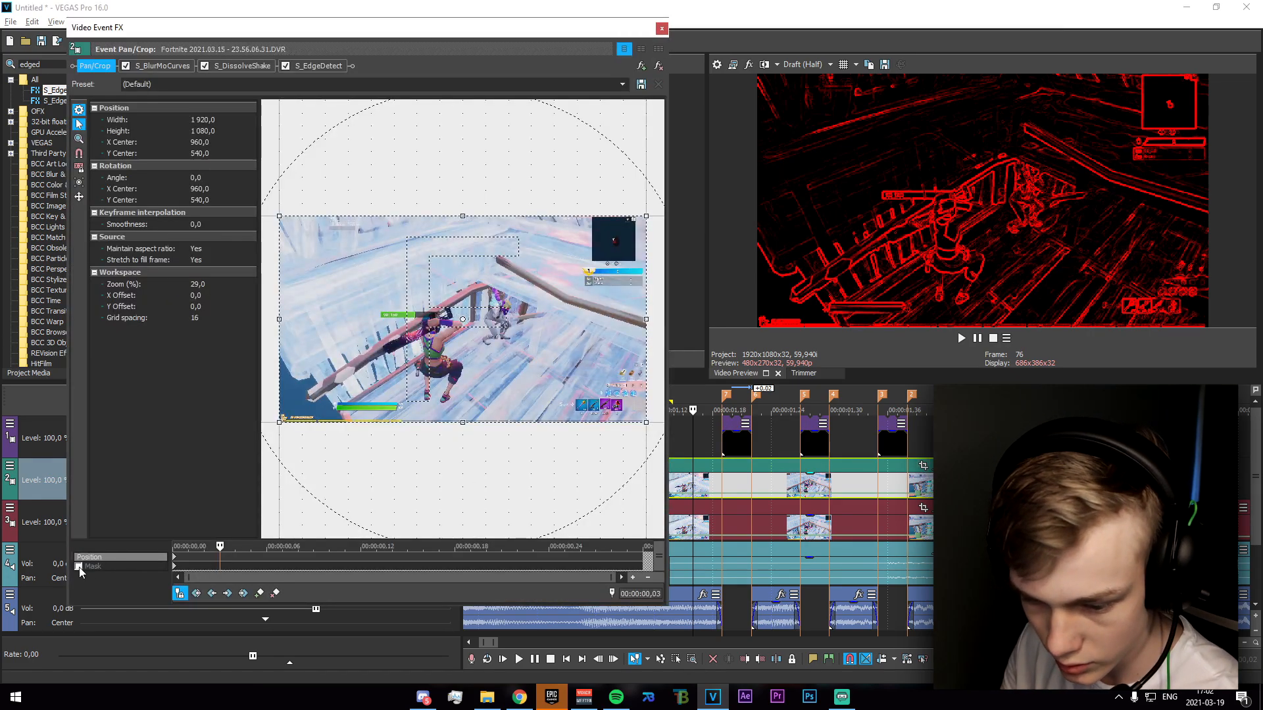
left_click(79, 567)
left_click(175, 568)
scroll(387, 390, "up", 2)
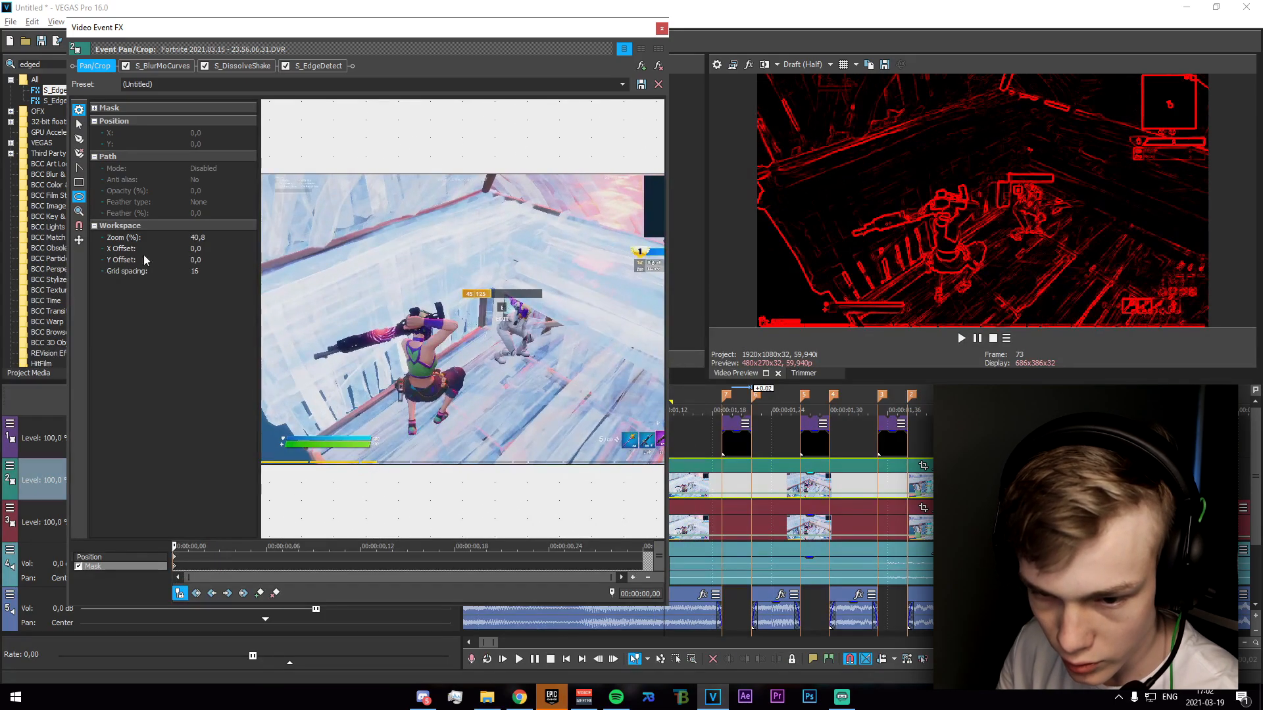
mouse_move(418, 359)
left_mouse_down()
mouse_move(436, 391)
mouse_move(422, 379)
mouse_move(432, 365)
left_mouse_up()
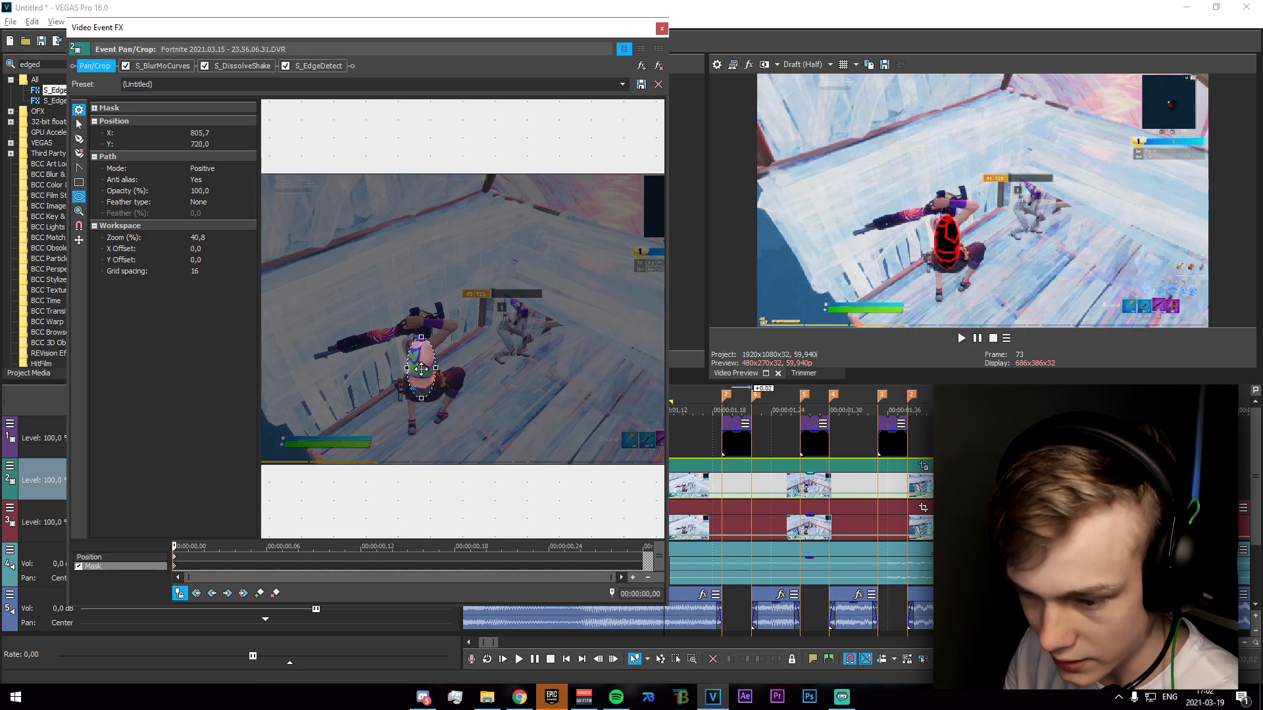
Set the mask's feather type to Both and feather to 15%, and stretch the oval vertically to cover more of the character.
left_click(198, 202)
left_click(204, 246)
left_click(198, 213)
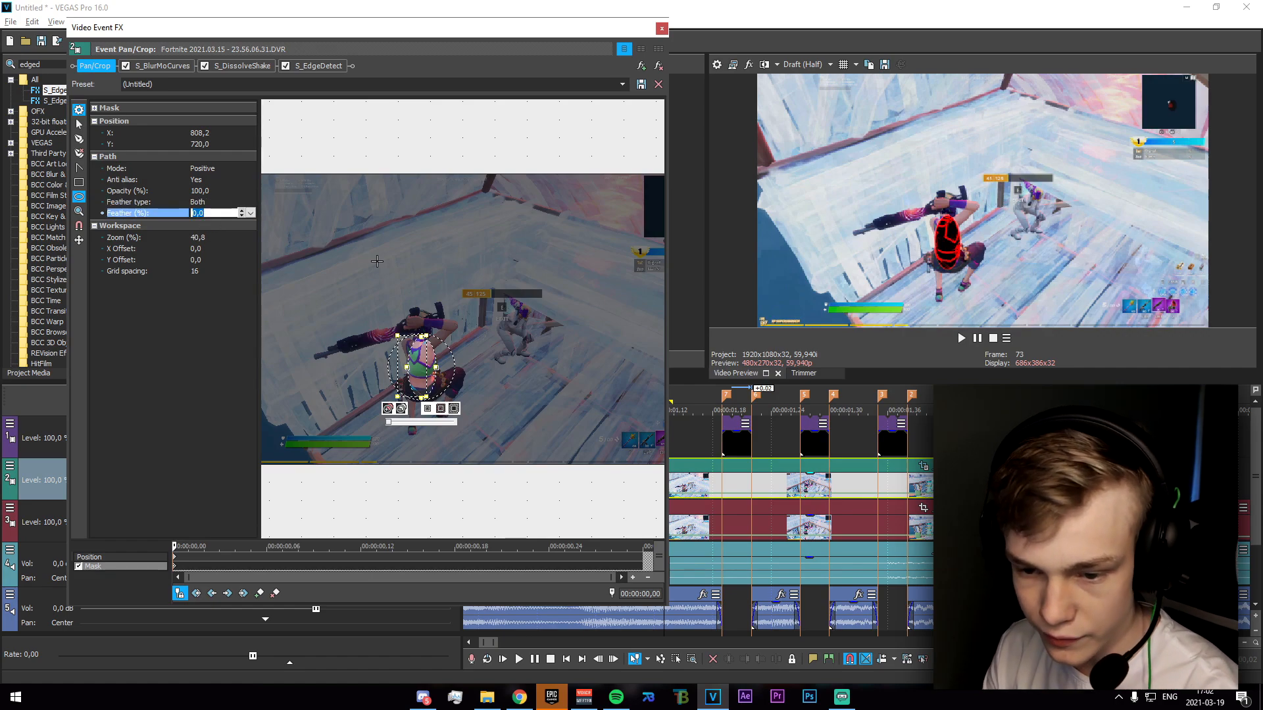
key("Return")
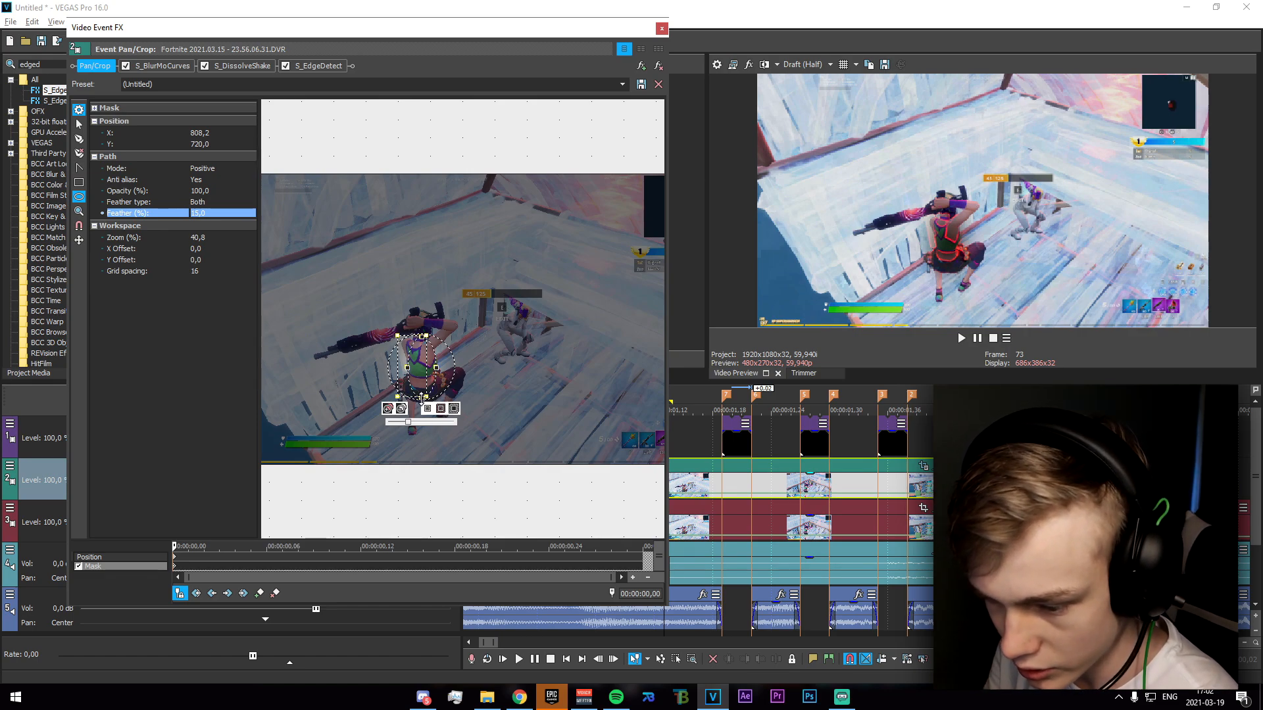
left_click_drag(421, 398, 422, 403)
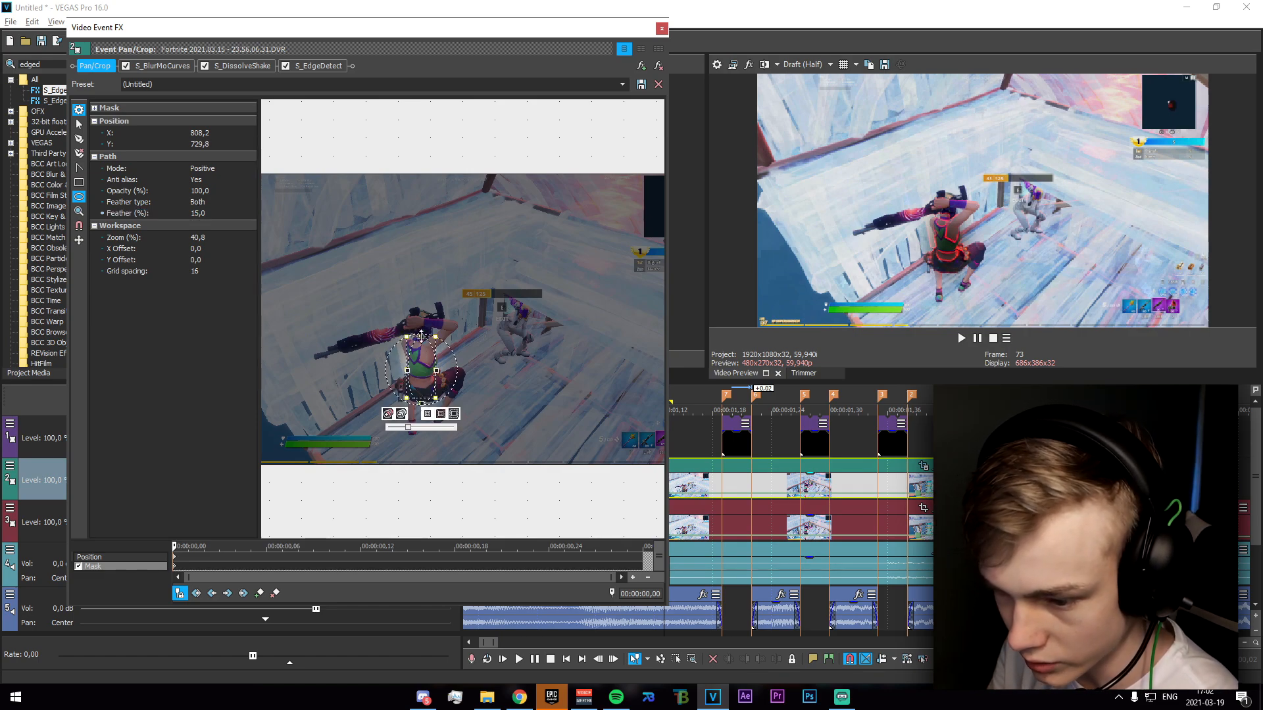
left_click_drag(421, 335, 422, 322)
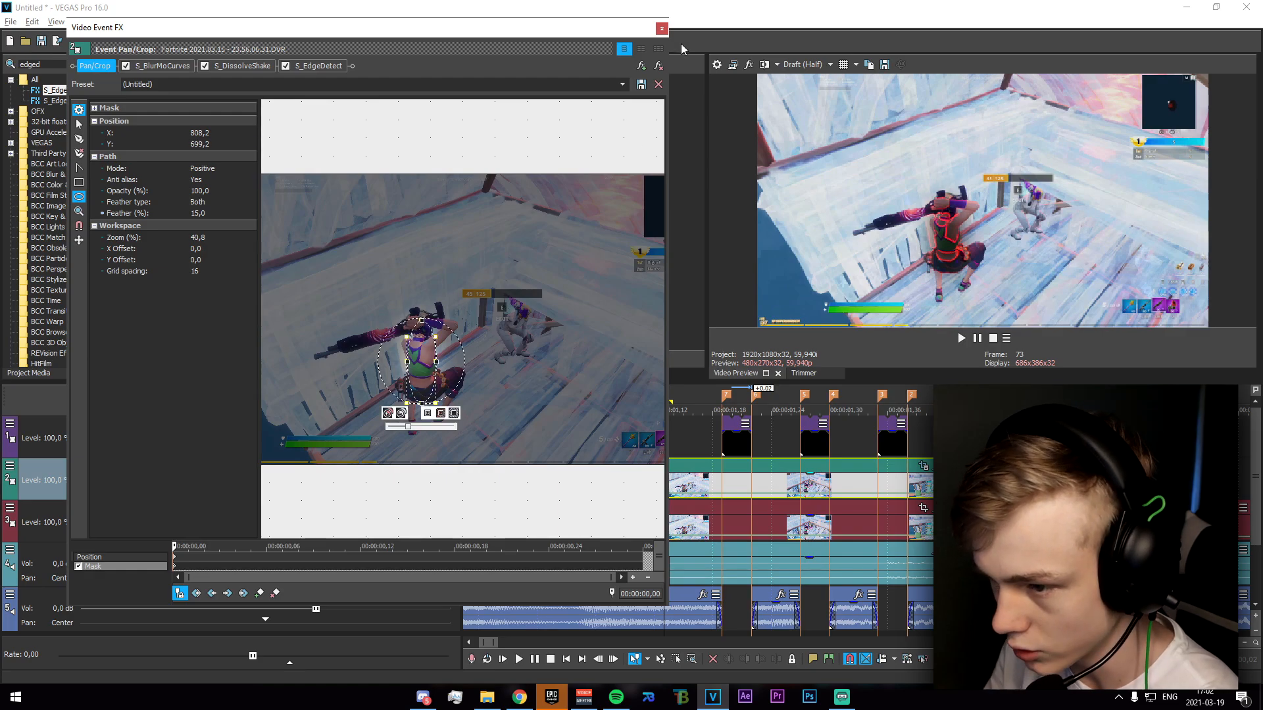
Keyframe the mask to follow the character, including at 00:00:00,16 and 00:00:00,27, and play back the buildup.
left_click_drag(179, 545, 423, 547)
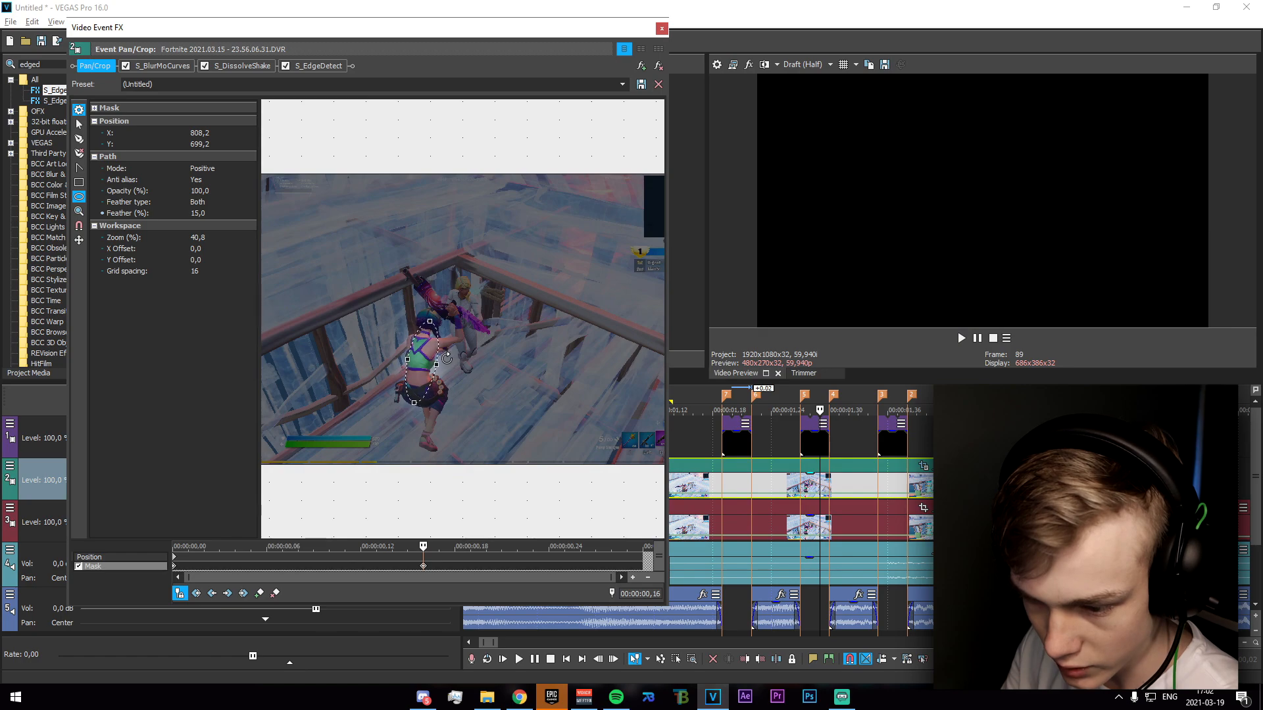
left_click_drag(423, 546, 598, 549)
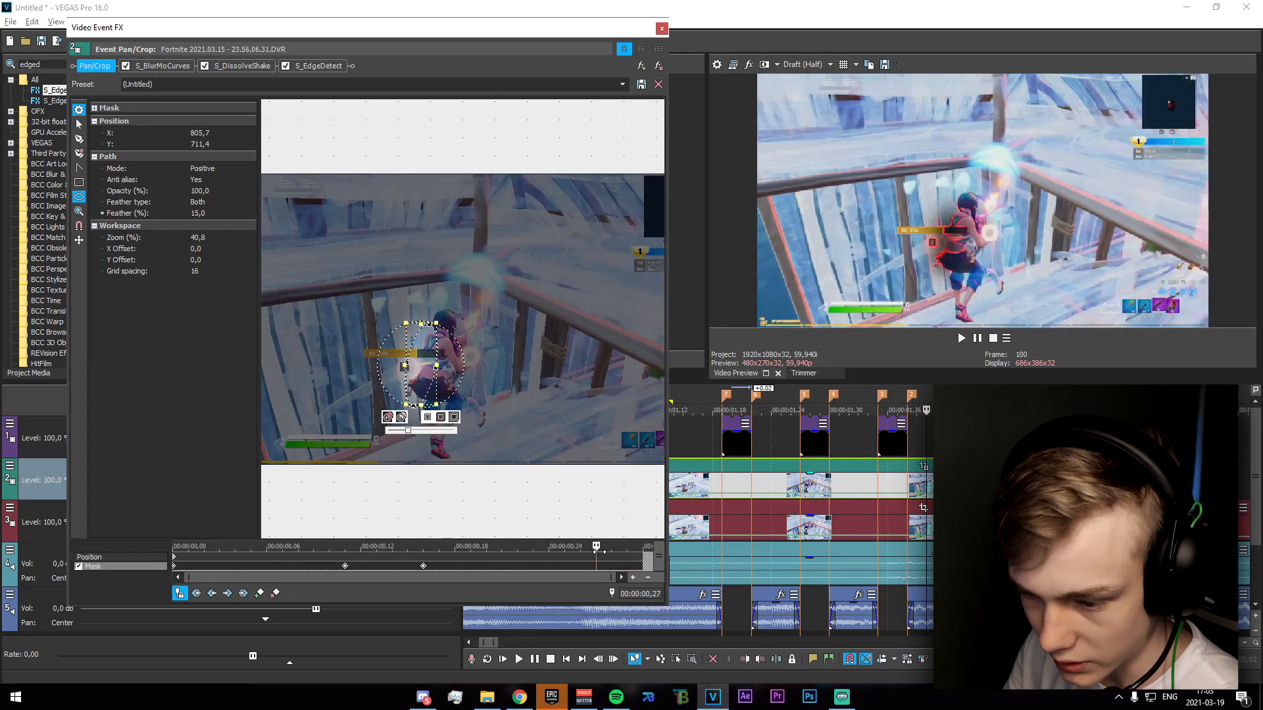
left_click_drag(404, 385, 431, 373)
left_click(430, 373)
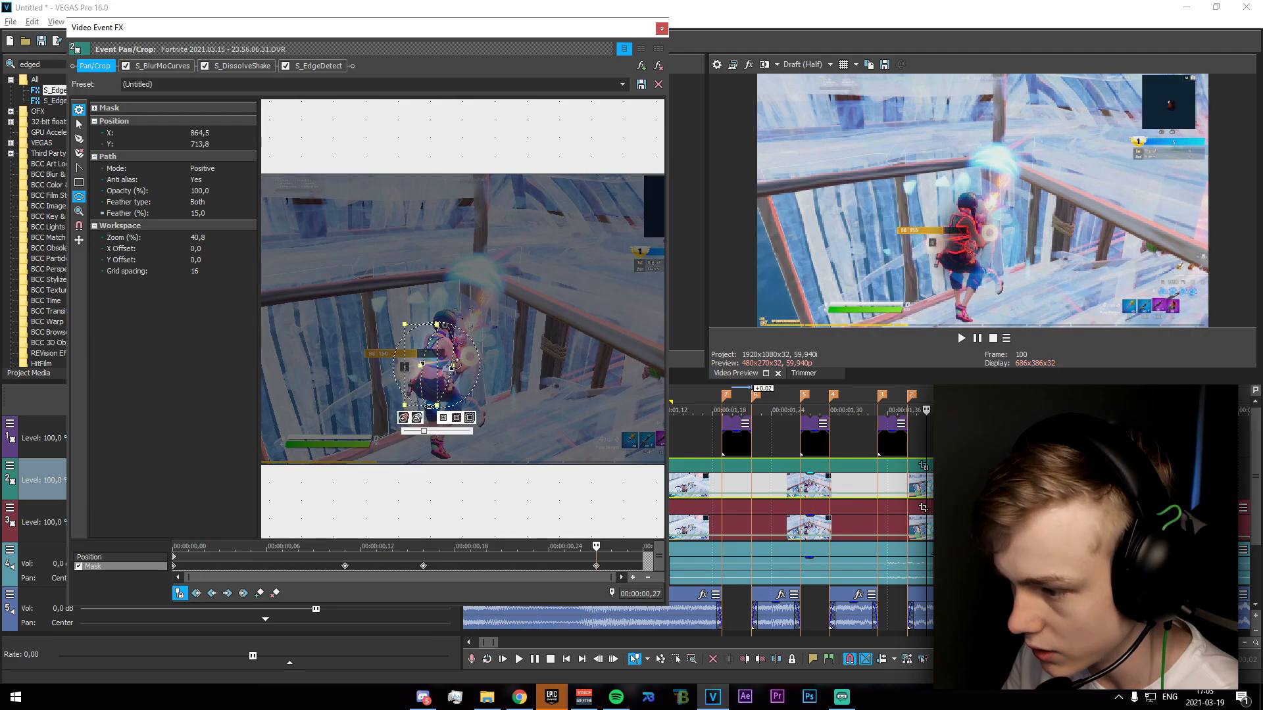
left_click(662, 28)
left_click_drag(585, 441, 829, 442)
key("space")
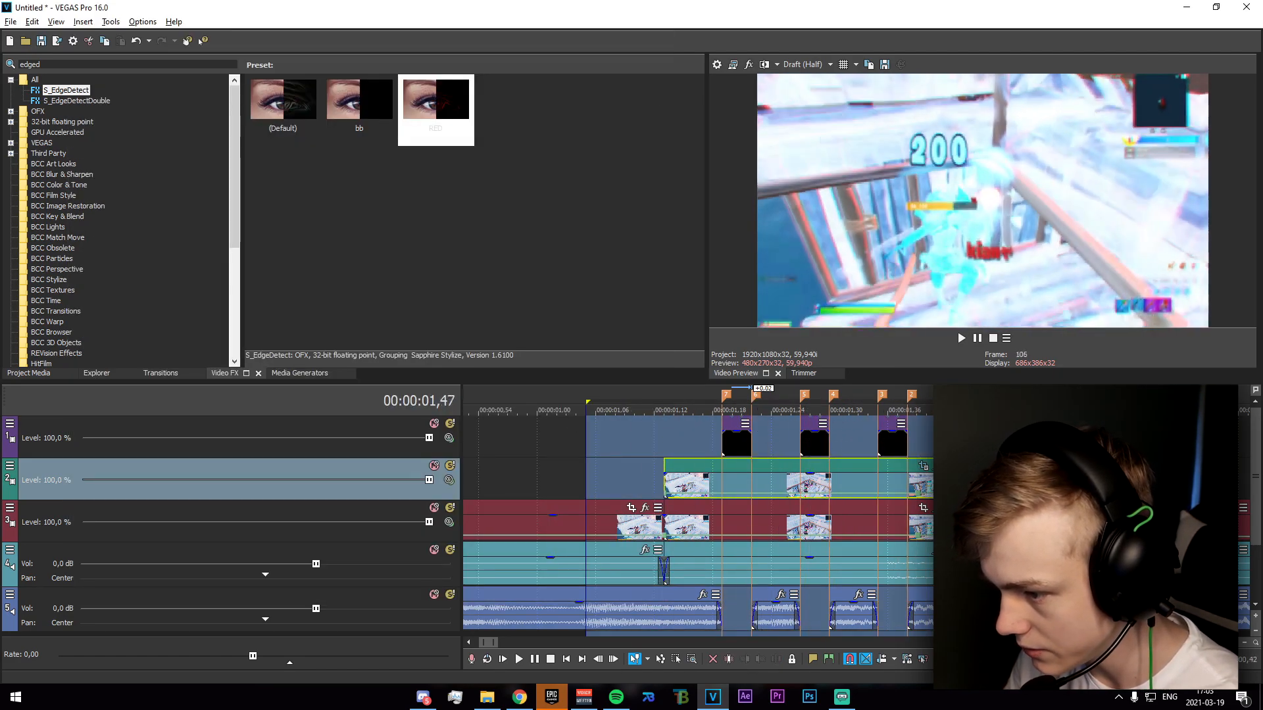
scroll(768, 496, "down", 3)
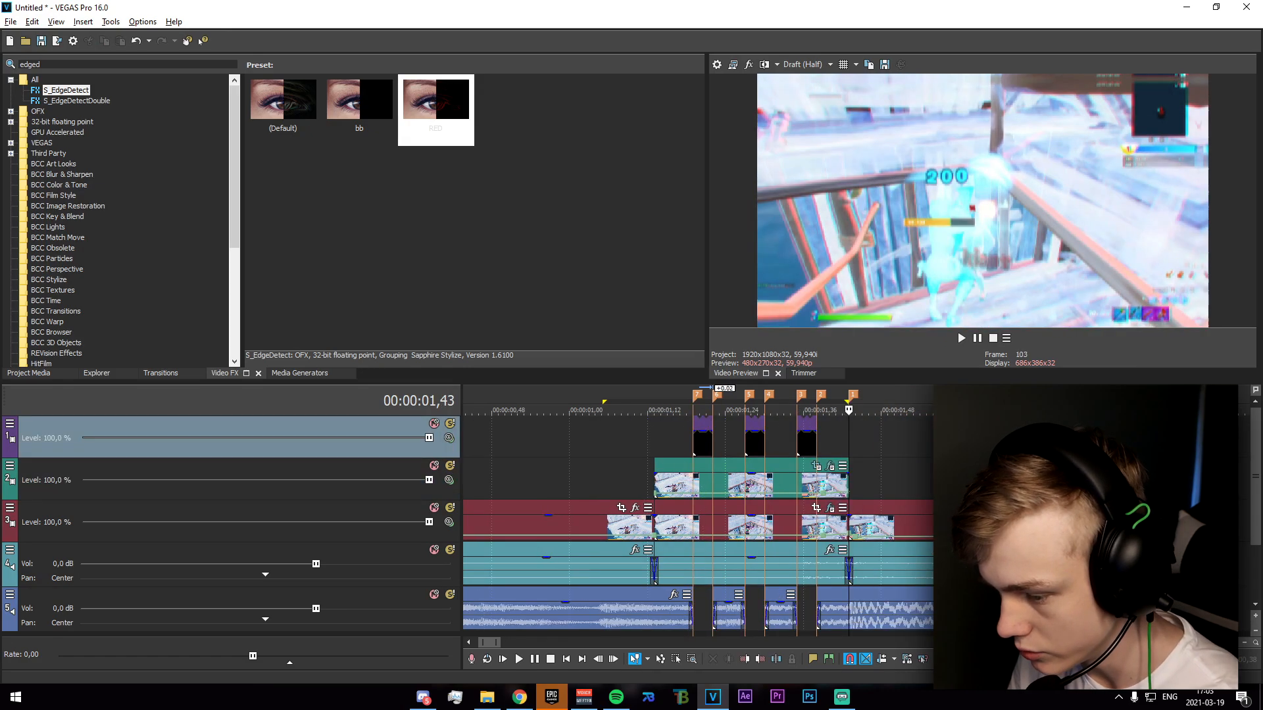
Turn on animation for Z Dist and Rotate in the duplicated clip's S_BlurMoCurves effect.
left_click(831, 465)
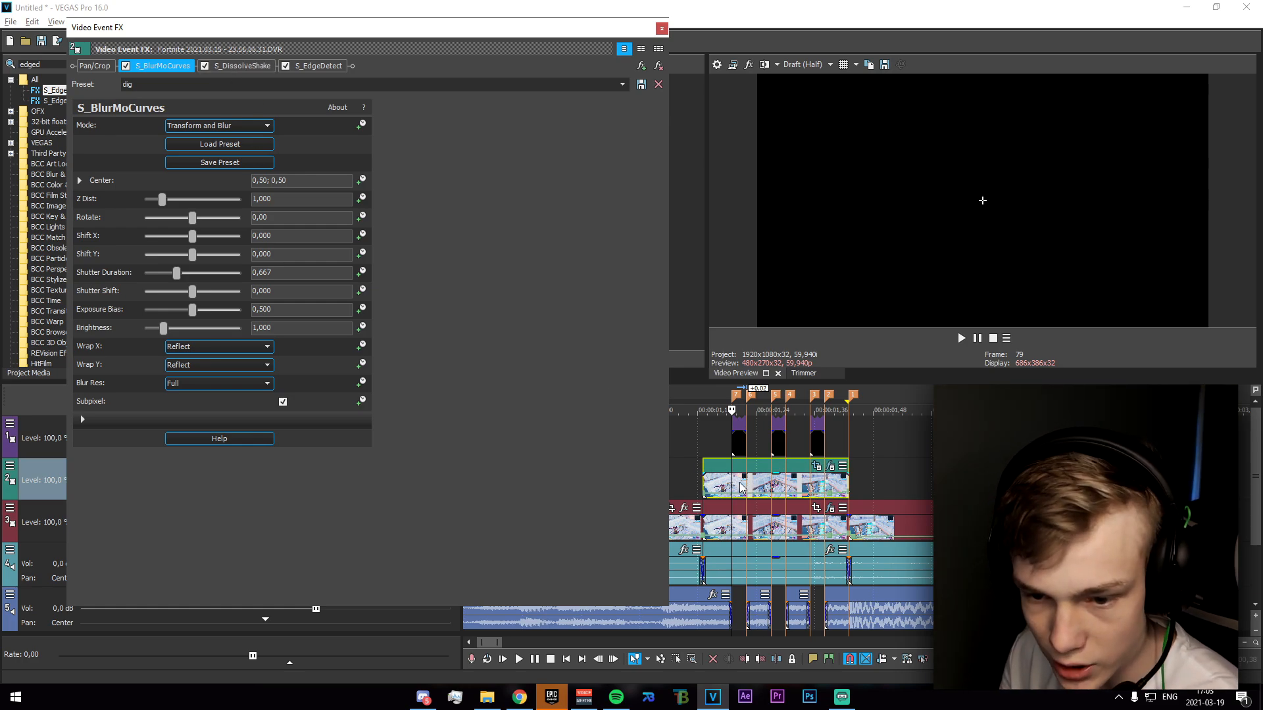
left_click(361, 199)
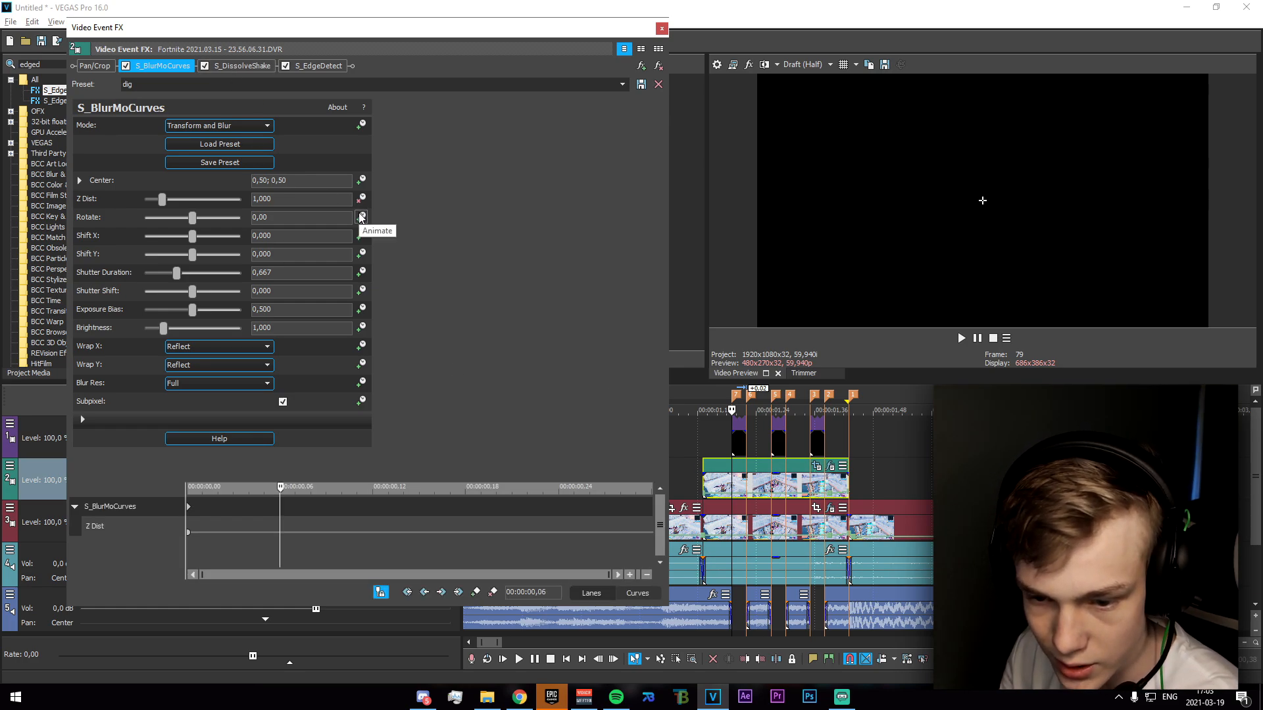
left_click(361, 218)
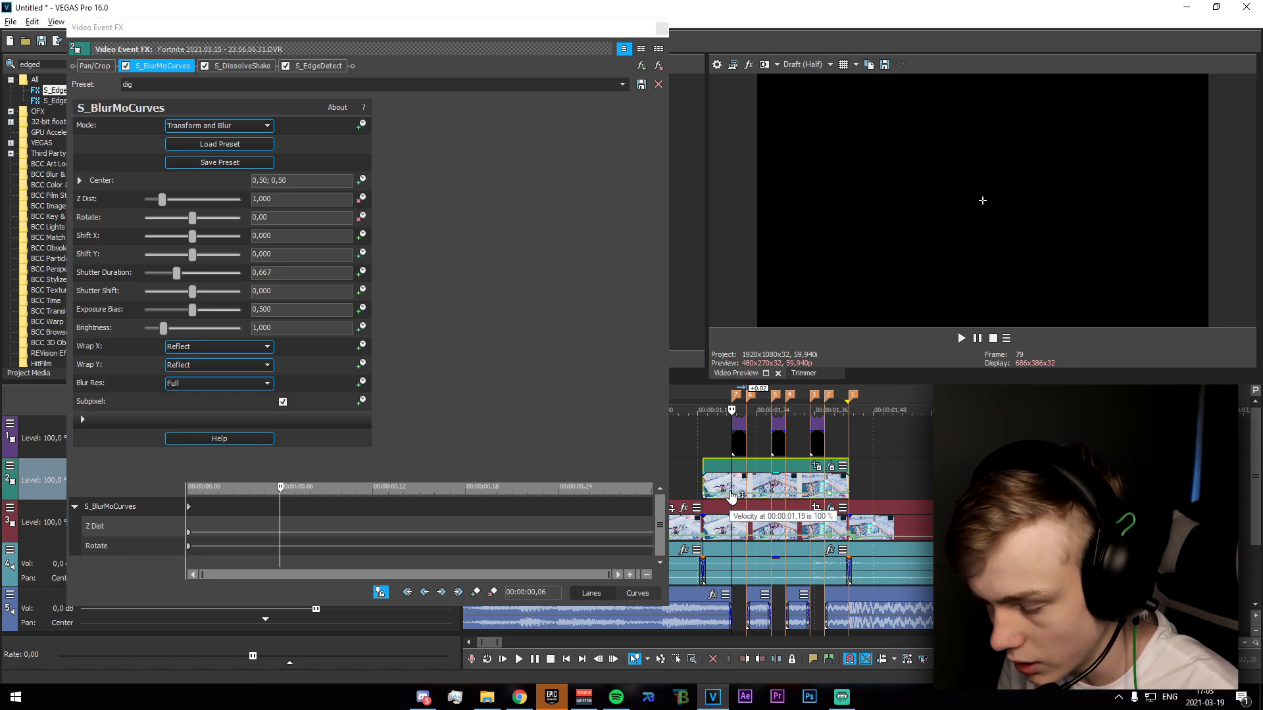
scroll(749, 490, "up", 2)
scroll(847, 441, "up", 2)
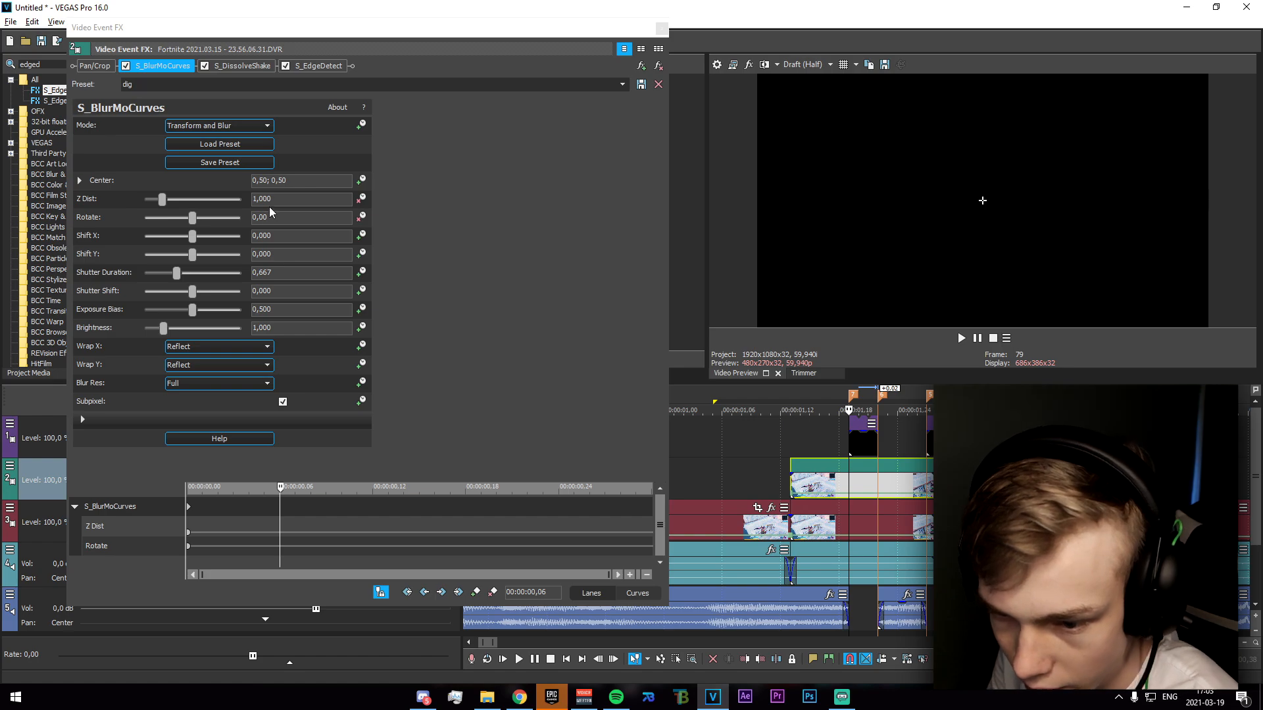
Keyframe S_BlurMoCurves with Z Dist 0,9 and Rotate 7 at marker 7.
left_click_drag(278, 199, 172, 200)
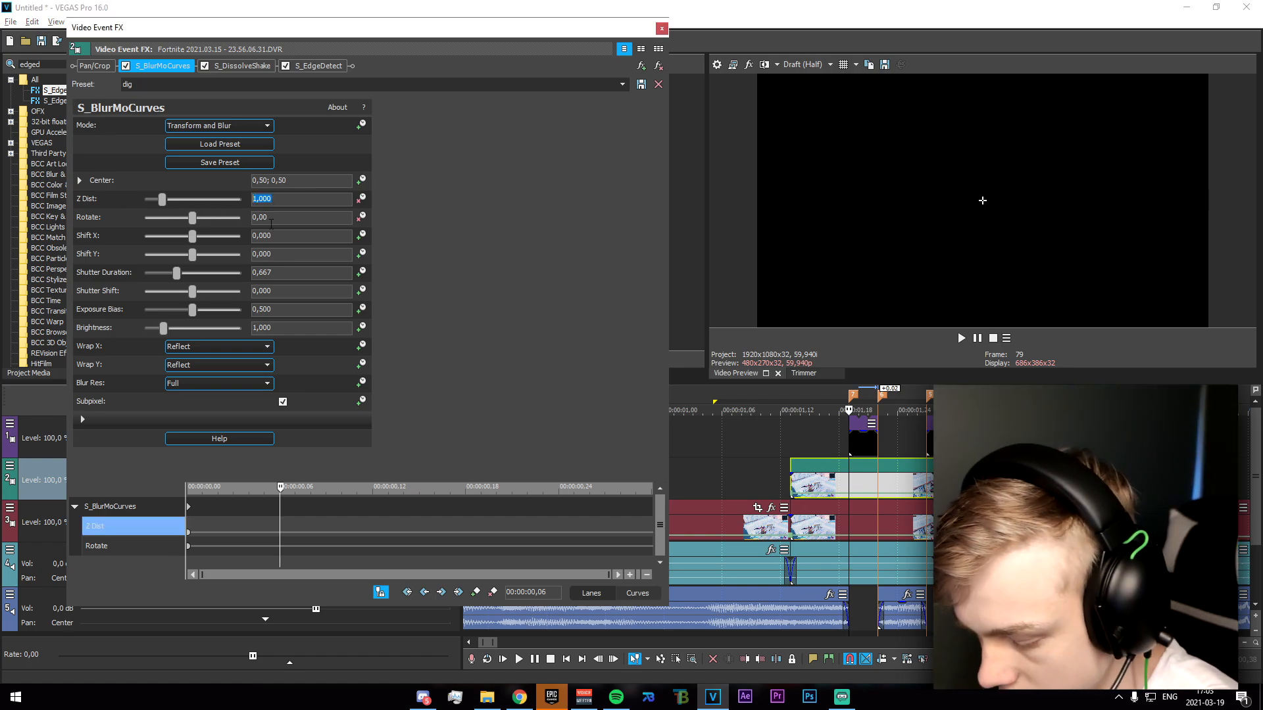
type("0,9")
key("Return")
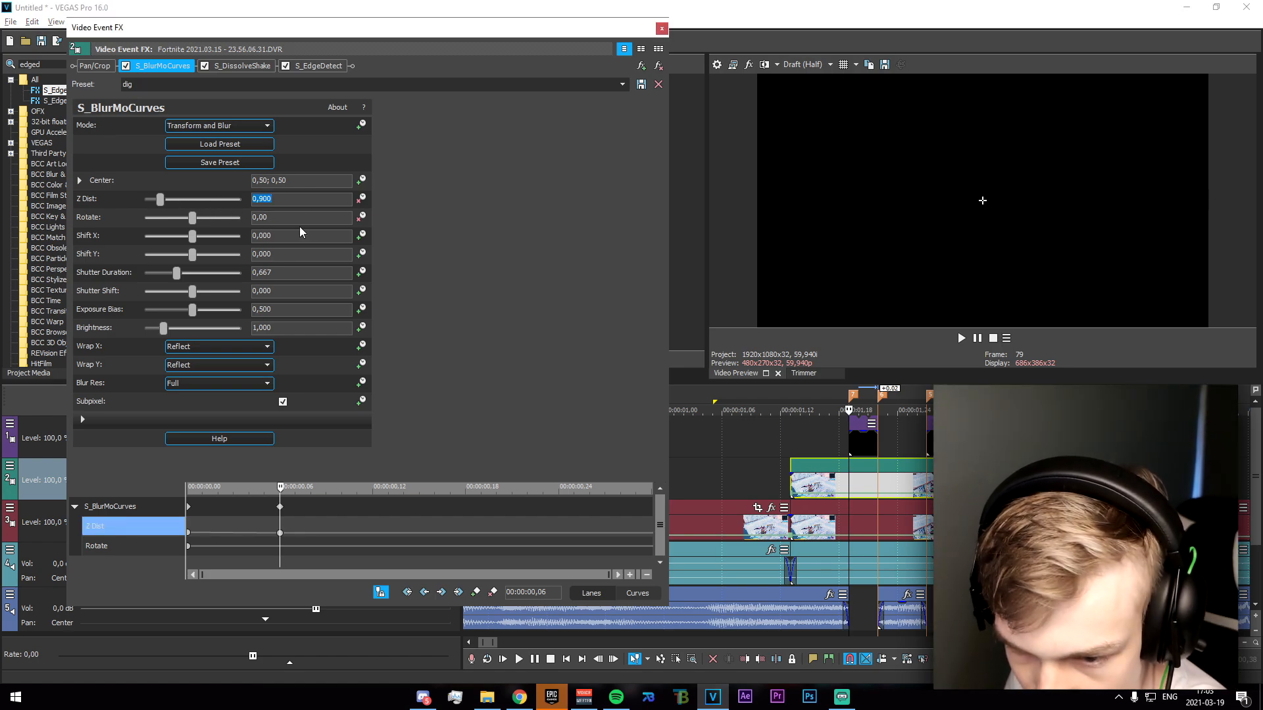
key("Tab")
type("76")
key("Return")
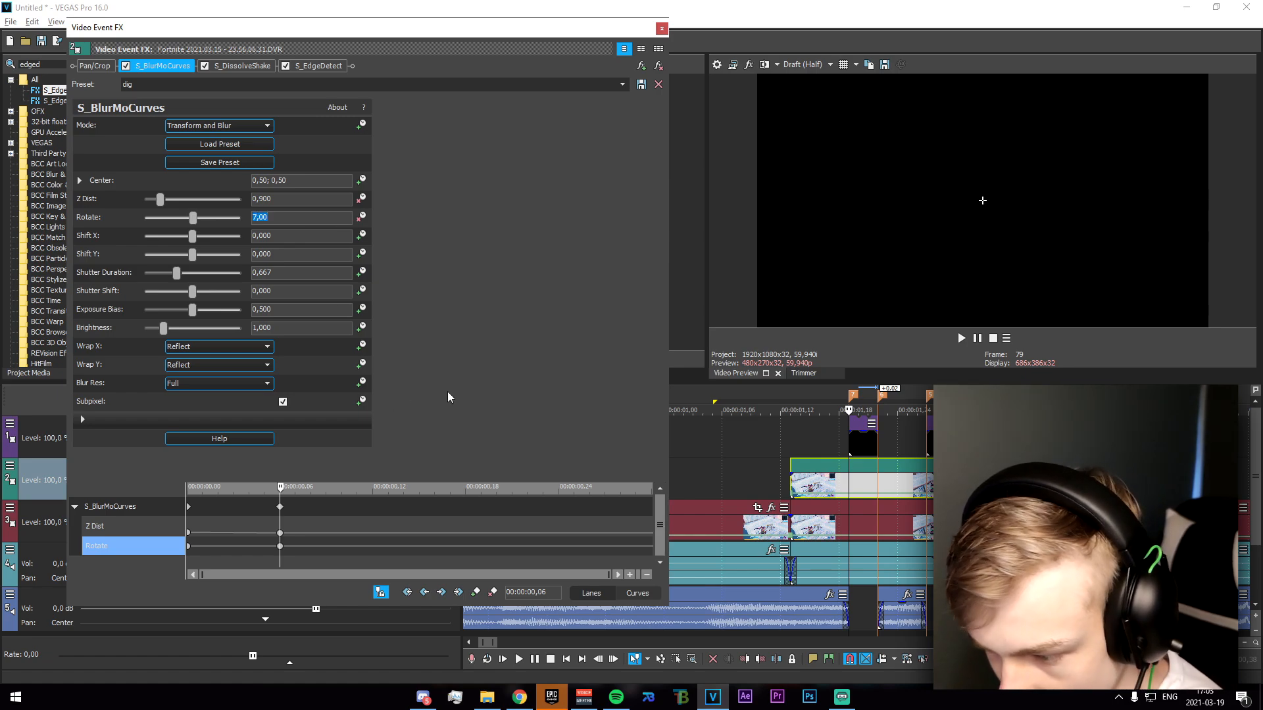
Keyframe S_BlurMoCurves in the duplicated clip with Z Dist 1 and Rotate 0 at marker 6 (00:00:00,09).
left_click(876, 481)
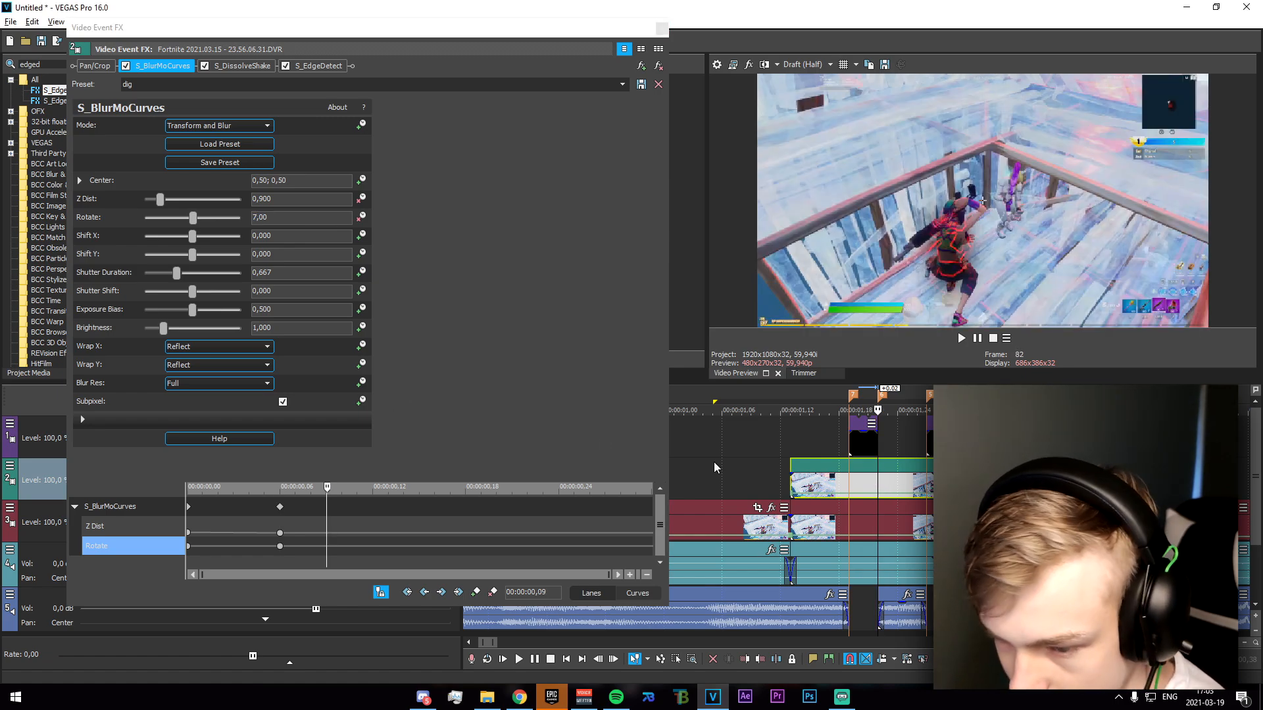
left_click(276, 199)
type("1")
left_click_drag(267, 217, 254, 201)
type("0")
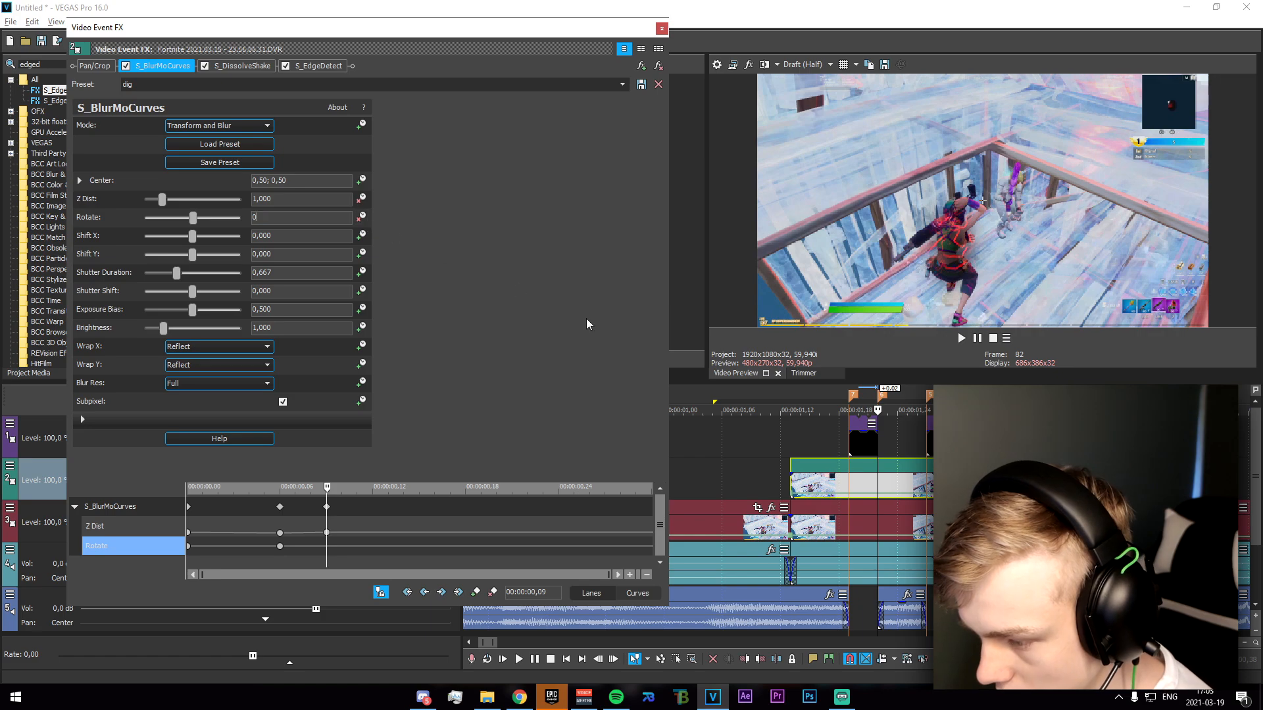
Keyframe Z Dist in the duplicated clip at 0,9 on marker 5 (00:00:00,14) and 1 on marker 4 (00:00:00,17).
left_click(926, 478)
left_click_drag(273, 199, 140, 164)
type("0,9")
key("Return")
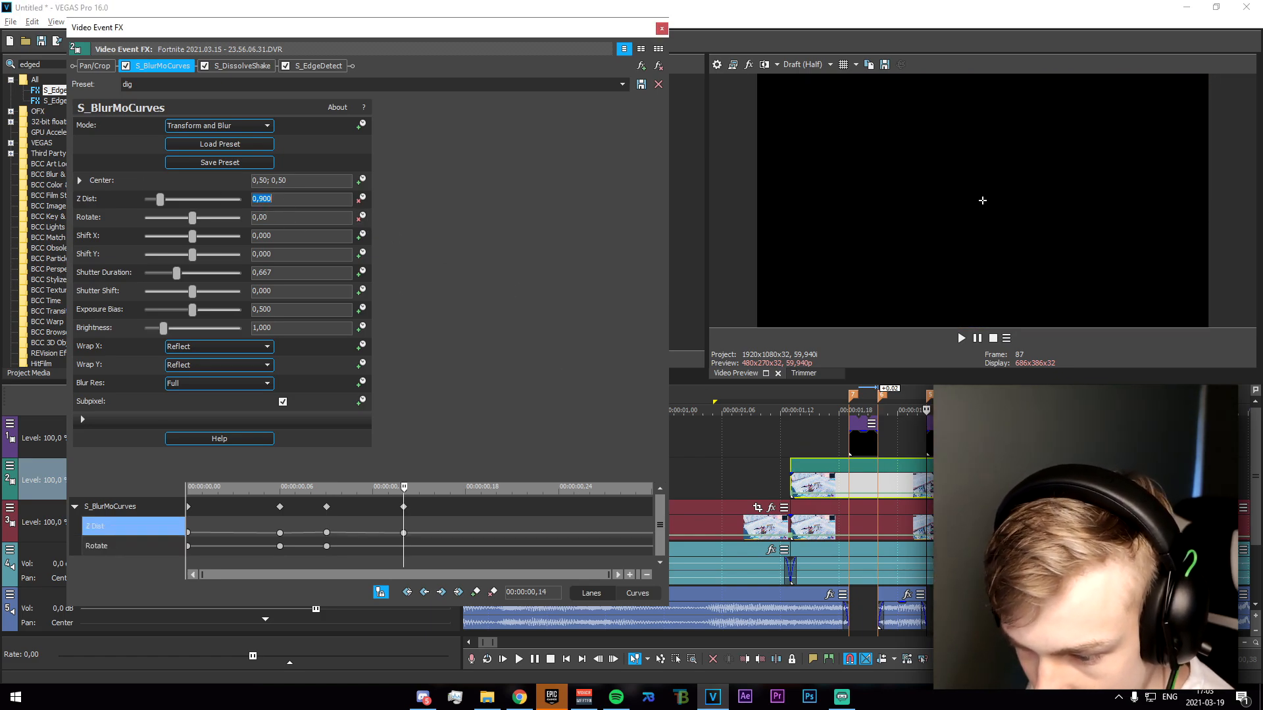
left_click(955, 479)
left_click_drag(273, 199, 244, 199)
type("1")
key("Return")
Keyframe Rotate in the duplicated clip at 7 on marker 5 (00:00:00,14) and 0 on marker 4 (00:00:00,17).
left_click(927, 478)
left_click(290, 216)
key("BackSpace")
key("BackSpace")
key("BackSpace")
key("BackSpace")
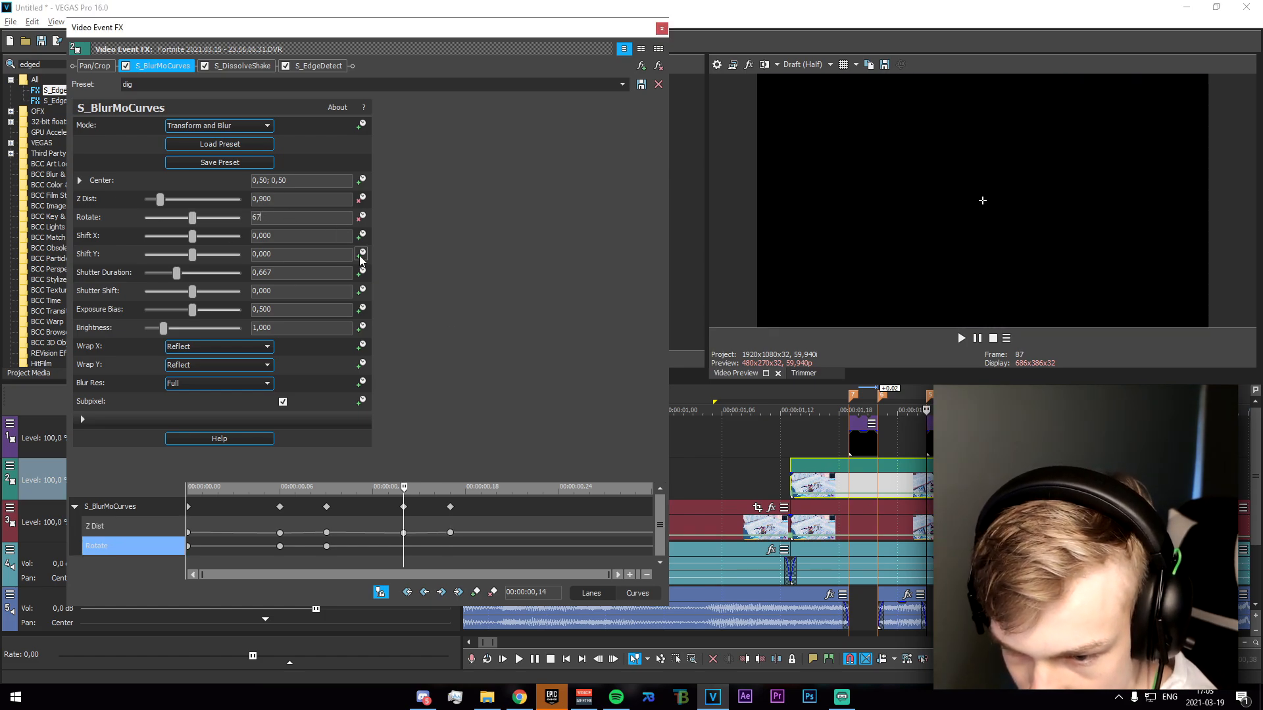
type("7")
key("Return")
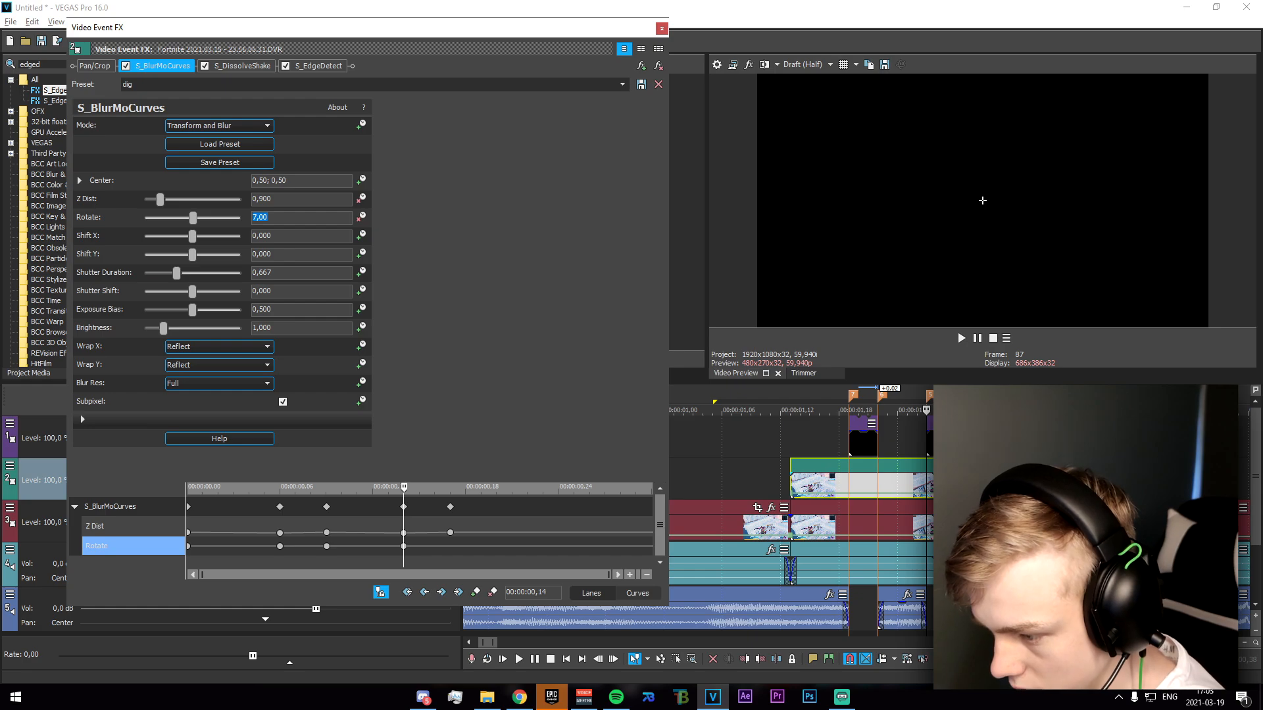
left_click(955, 478)
left_click_drag(273, 217, 205, 223)
type("0")
key("Return")
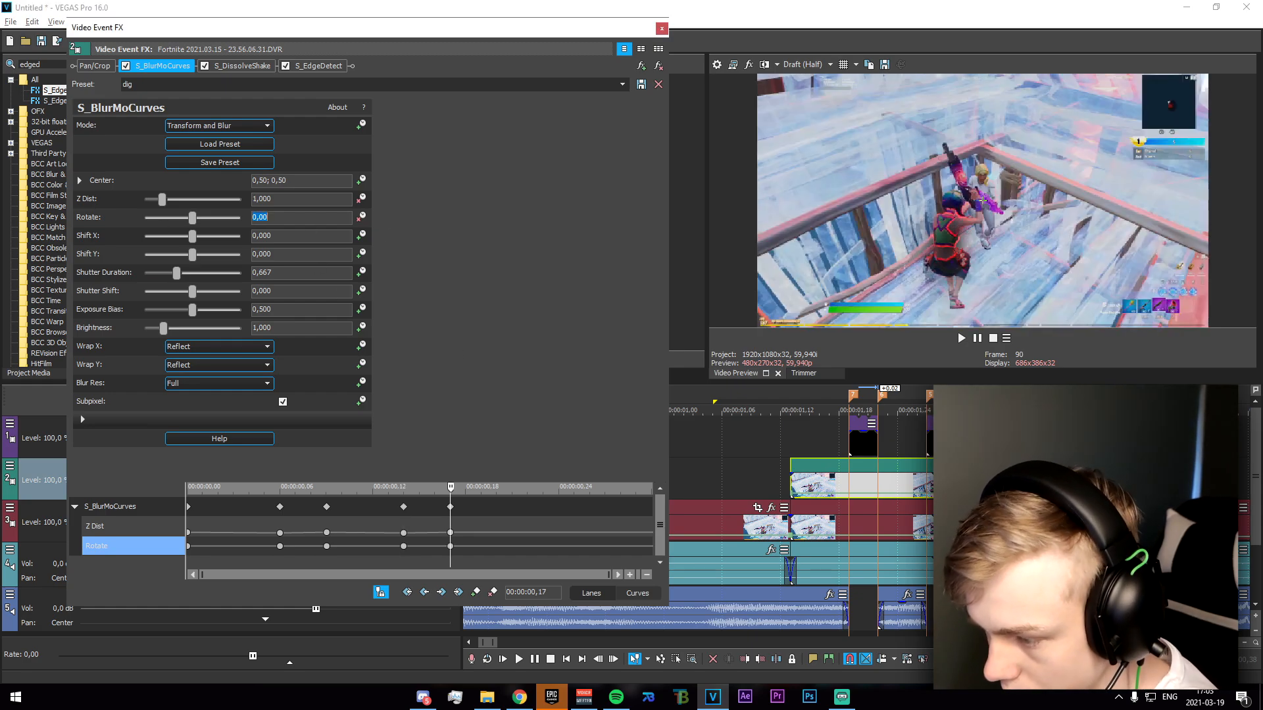
Keyframe the duplicated clip's S_BlurMoCurves with Z Dist 0,9 and Rotate 7 at marker 3 (00:00:00,22).
left_click(1005, 478)
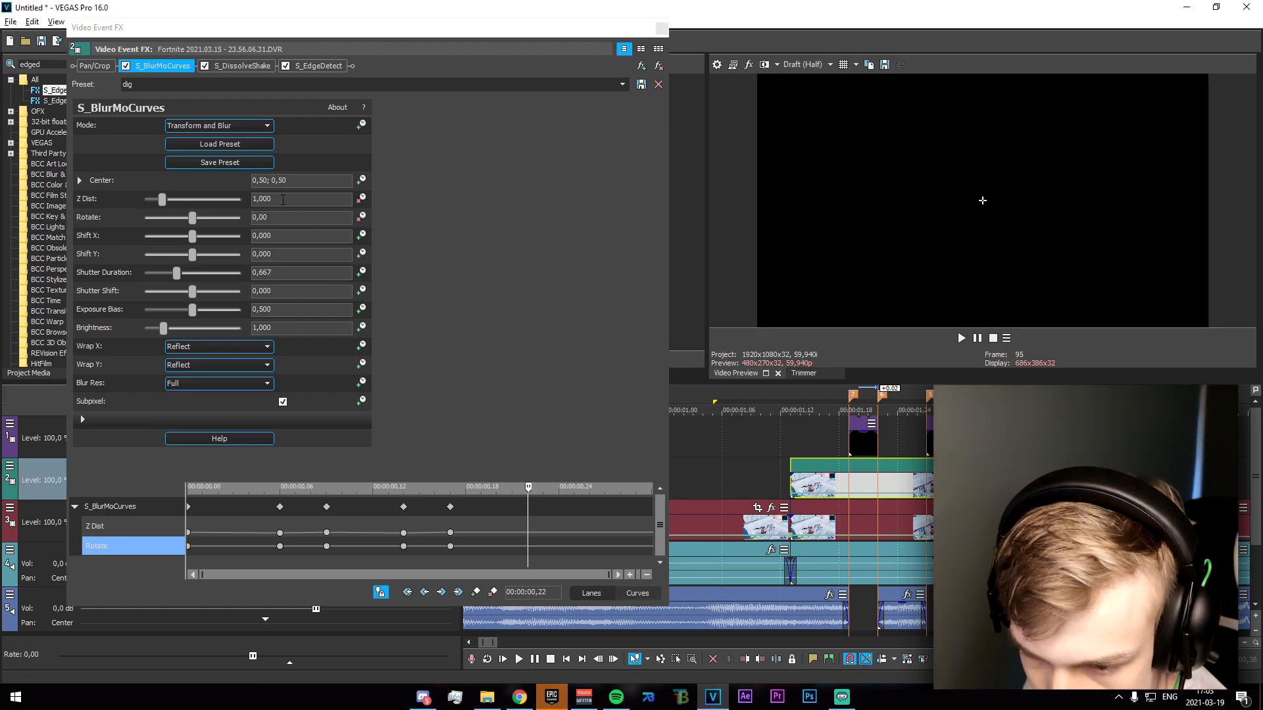
left_click_drag(283, 200, 204, 196)
key("BackSpace")
type("0,9")
key("Return")
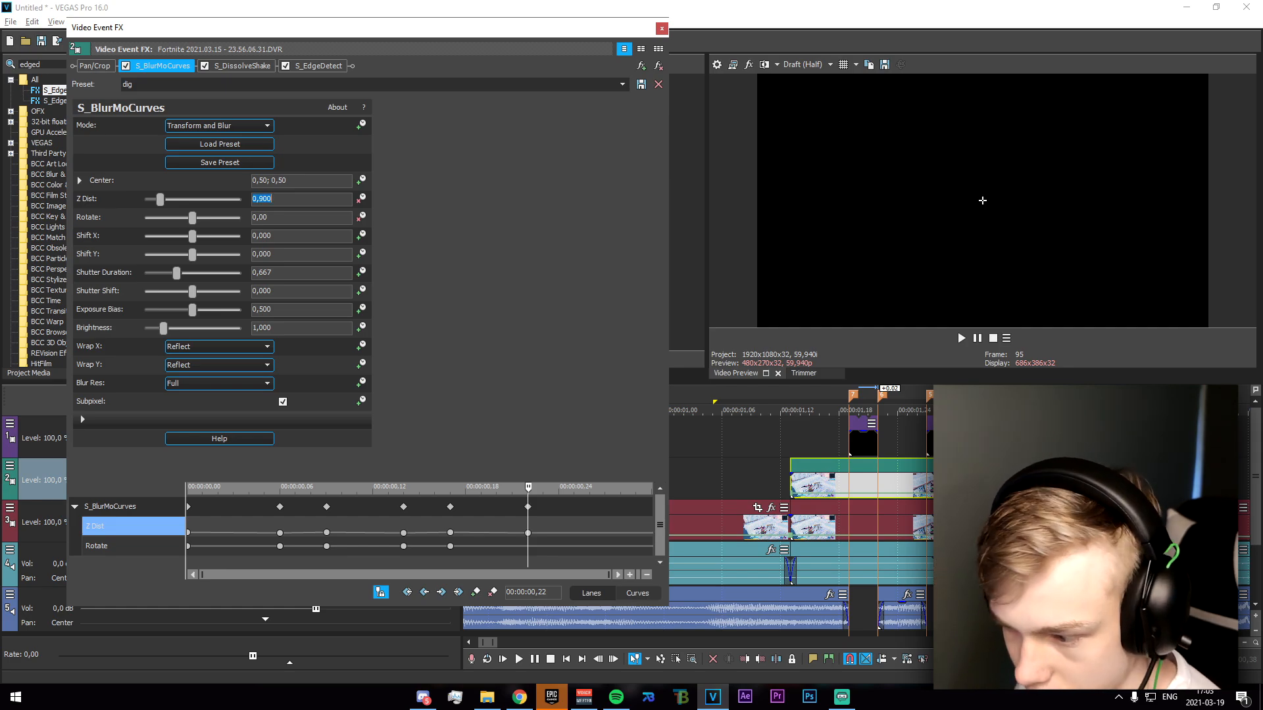
type("7")
left_click_drag(281, 219, 198, 208)
Keyframe Z Dist 1 and reset Rotate at marker 2 (00:00:00,25), and close the duplicated clip's effect window.
left_click(1024, 399)
key("Right")
type("1")
left_click(267, 216)
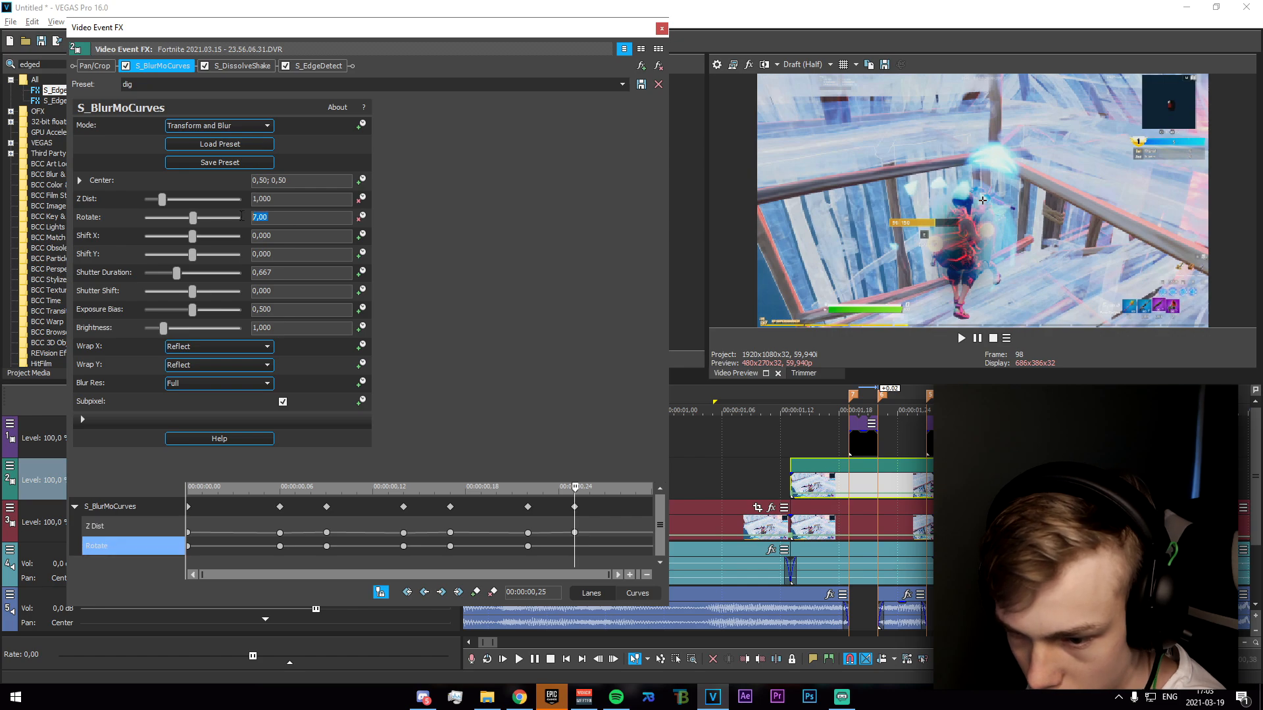
left_click(662, 28)
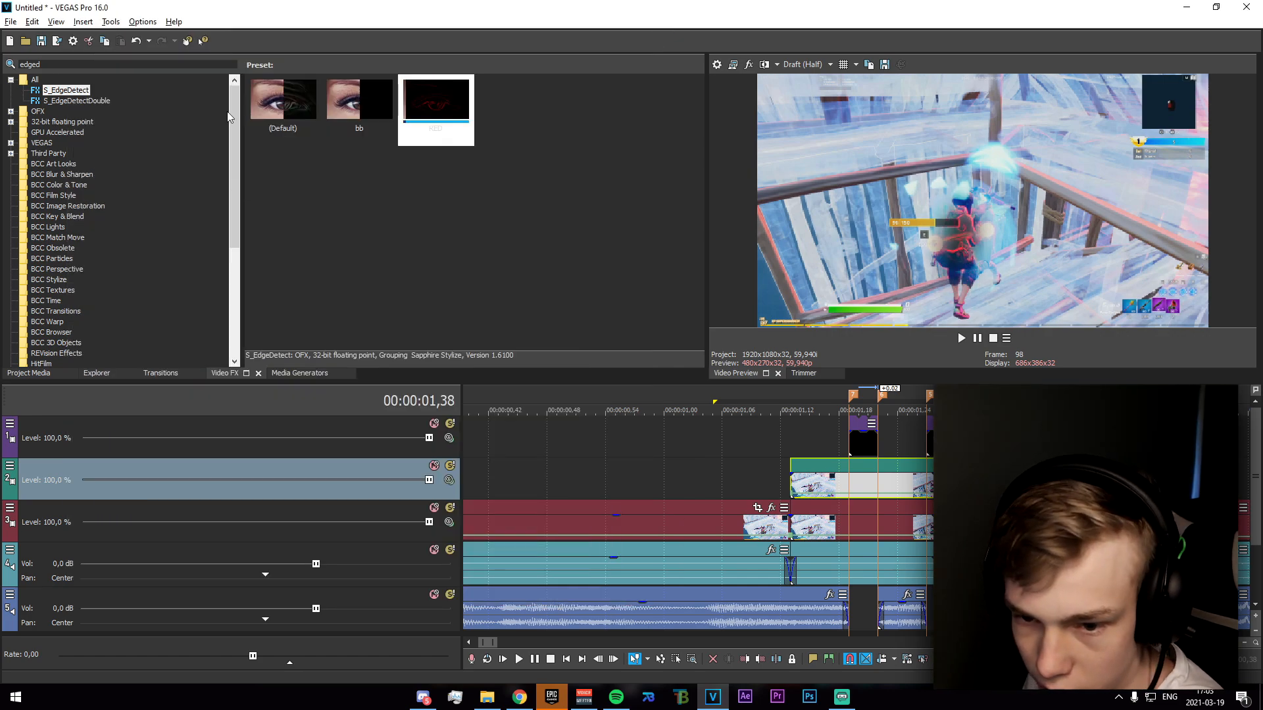
Search the video effects for "blurmoc" and apply the S_BlurMoCurves dig preset to the original clip below the duplicate.
double_click(137, 63)
type("blur")
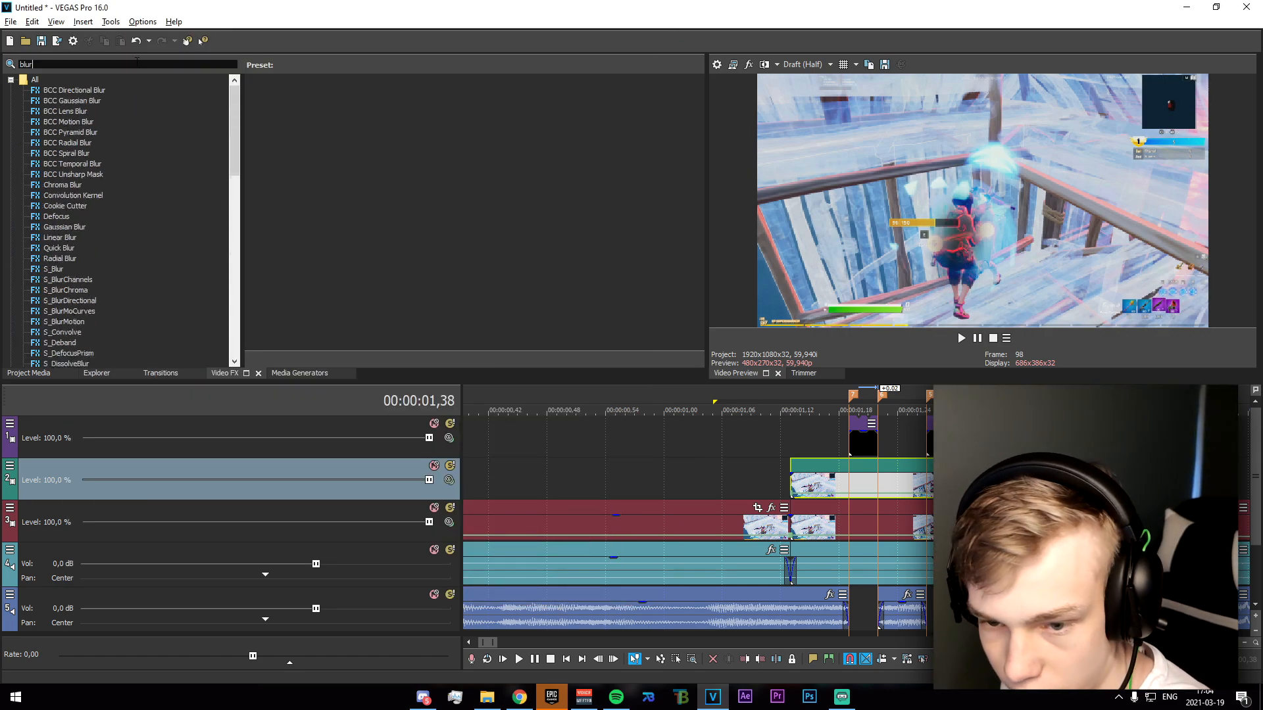
type("moc")
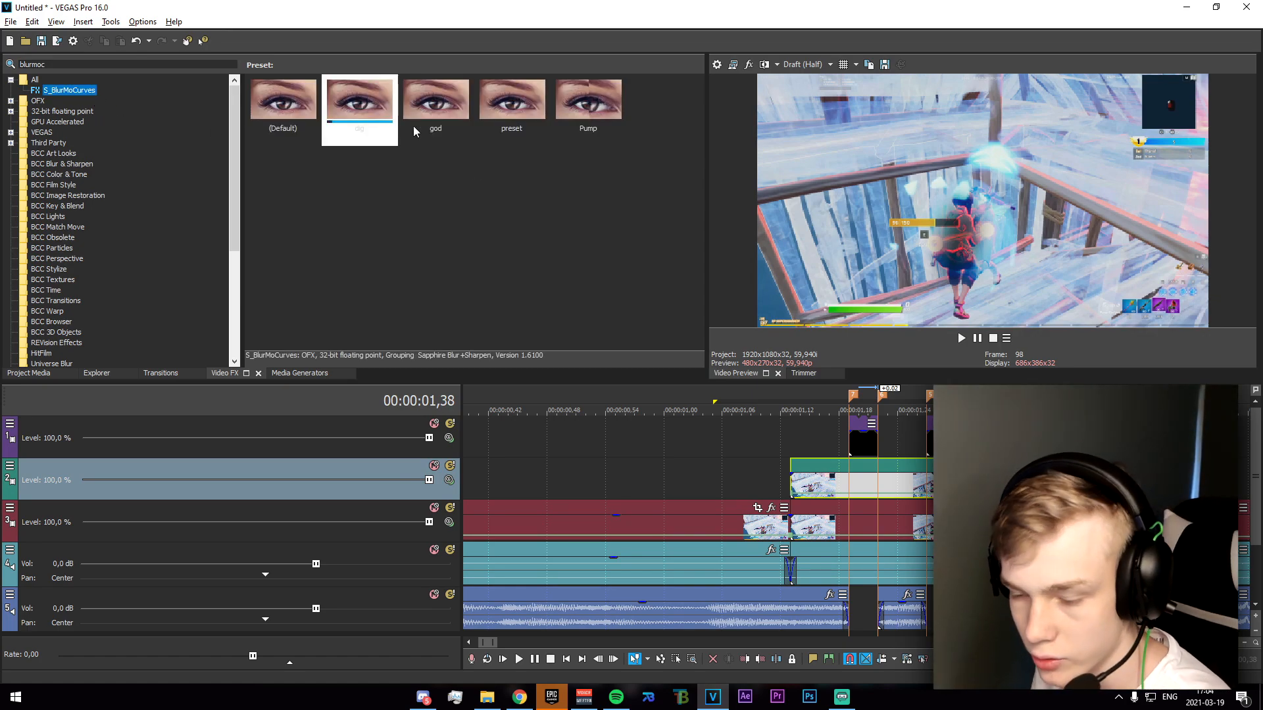
left_click_drag(371, 111, 682, 338)
left_click_drag(843, 530, 845, 528)
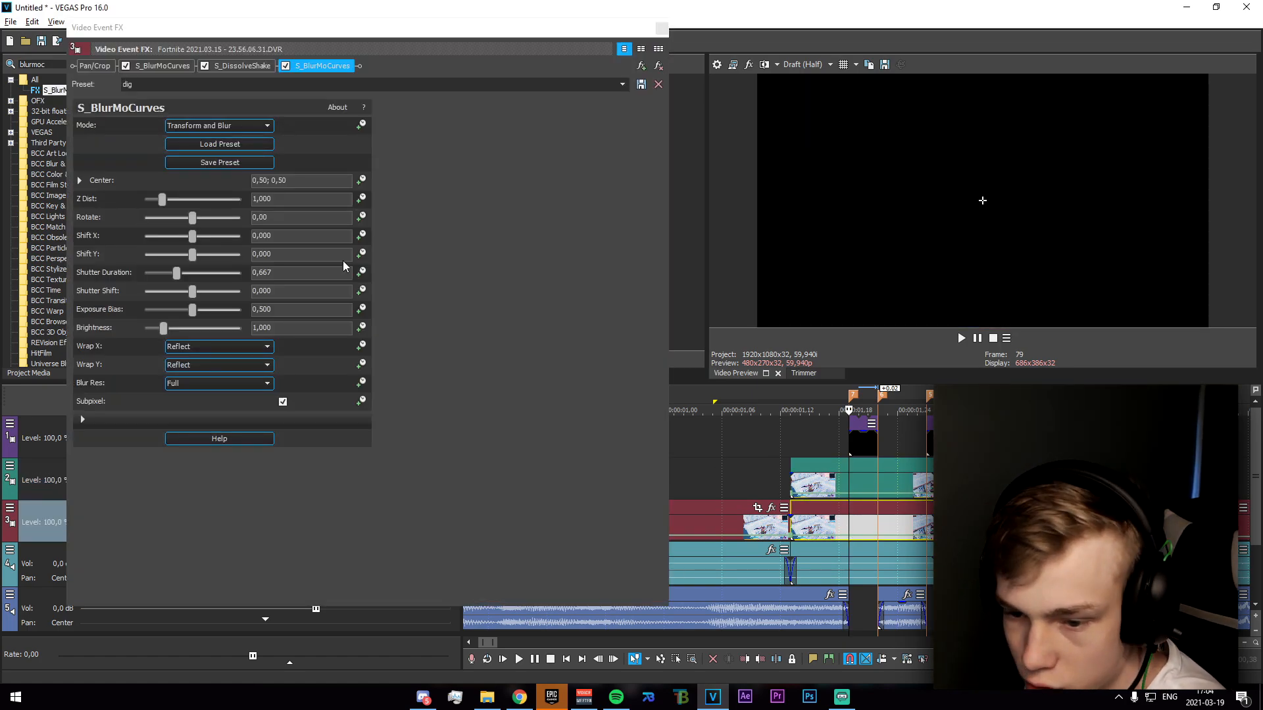
Animate Z Dist and Rotate in the original clip's new S_BlurMoCurves, keyframing 0,9 and 7 at marker 7 (00:00:00,06).
left_click(361, 198)
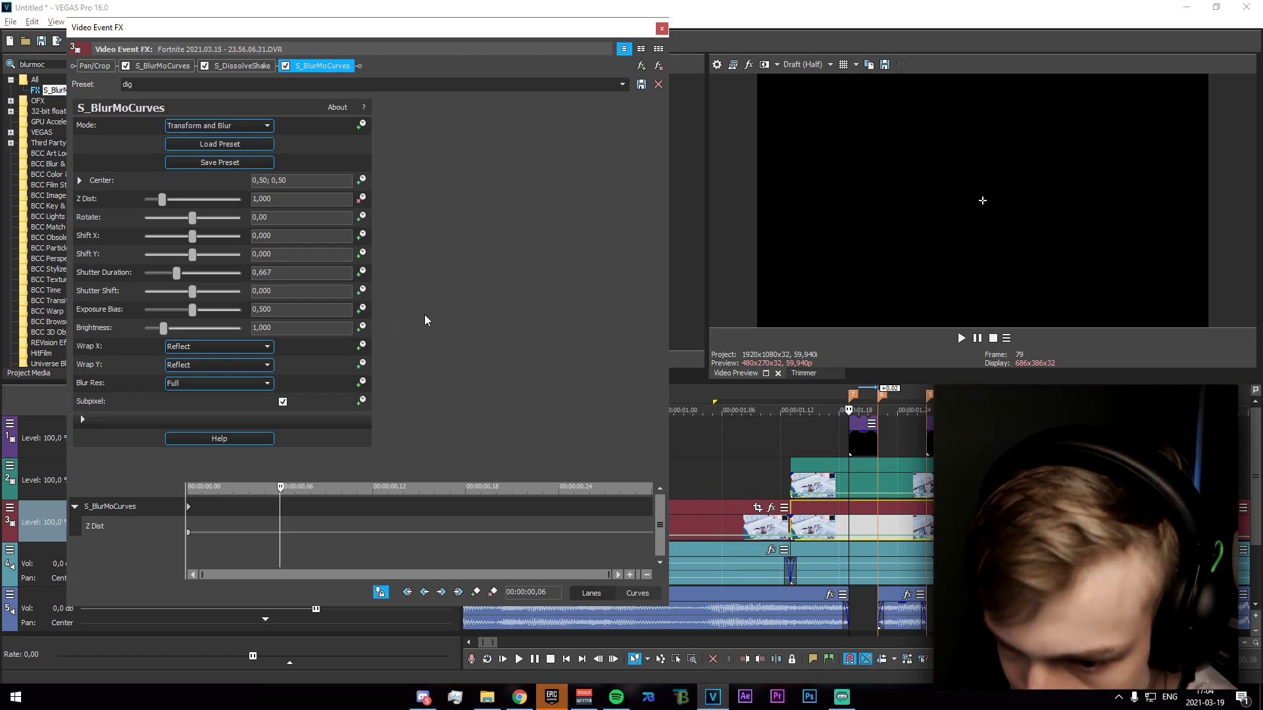
left_click(361, 217)
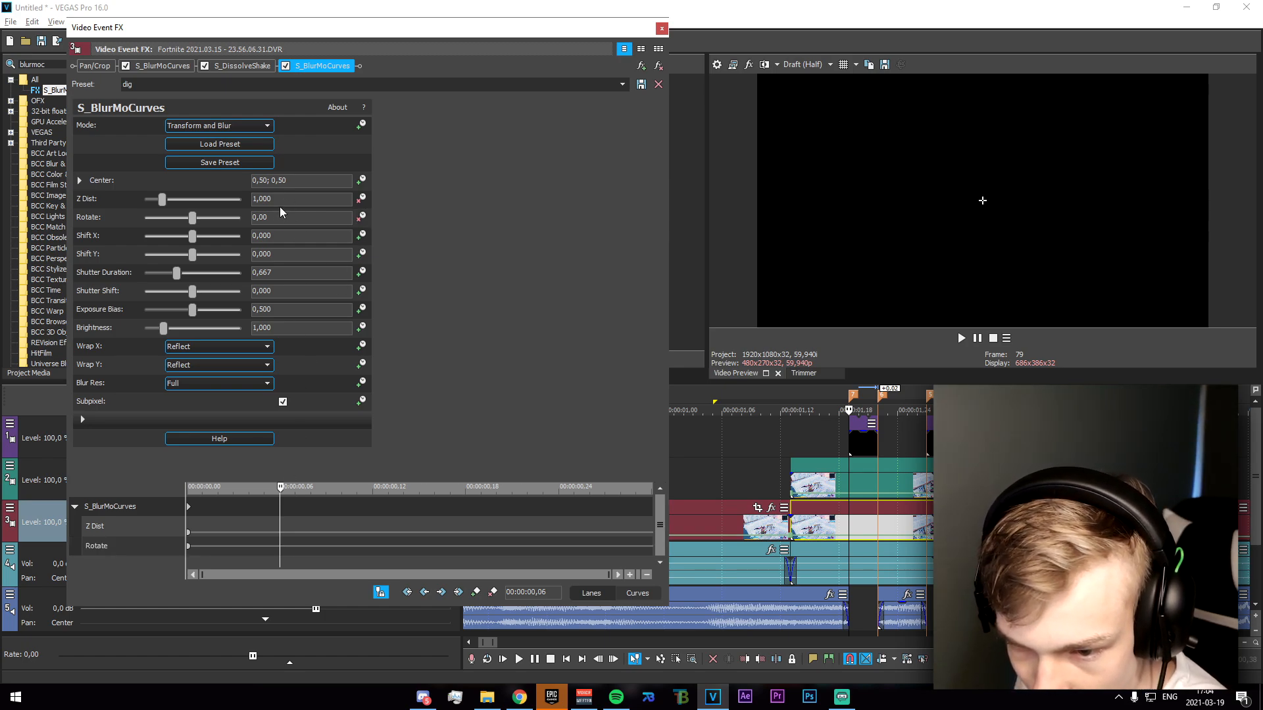
left_click(121, 201)
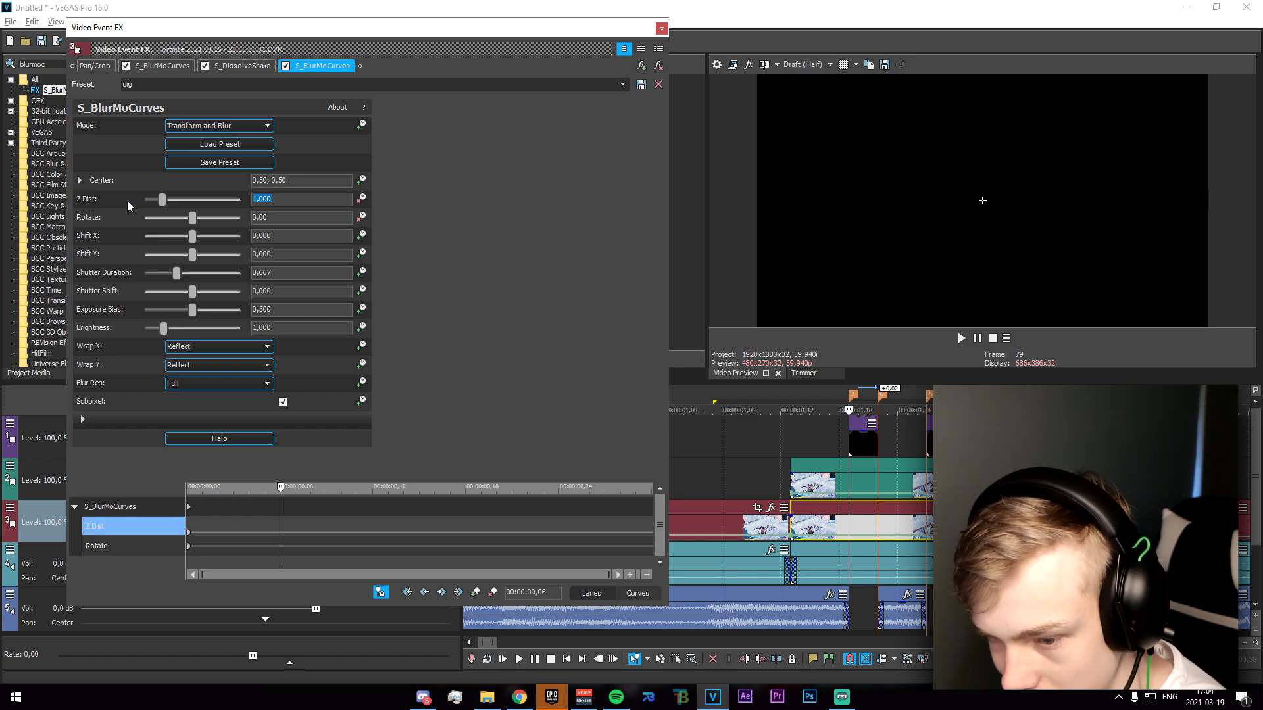
type("0,9")
key("Return")
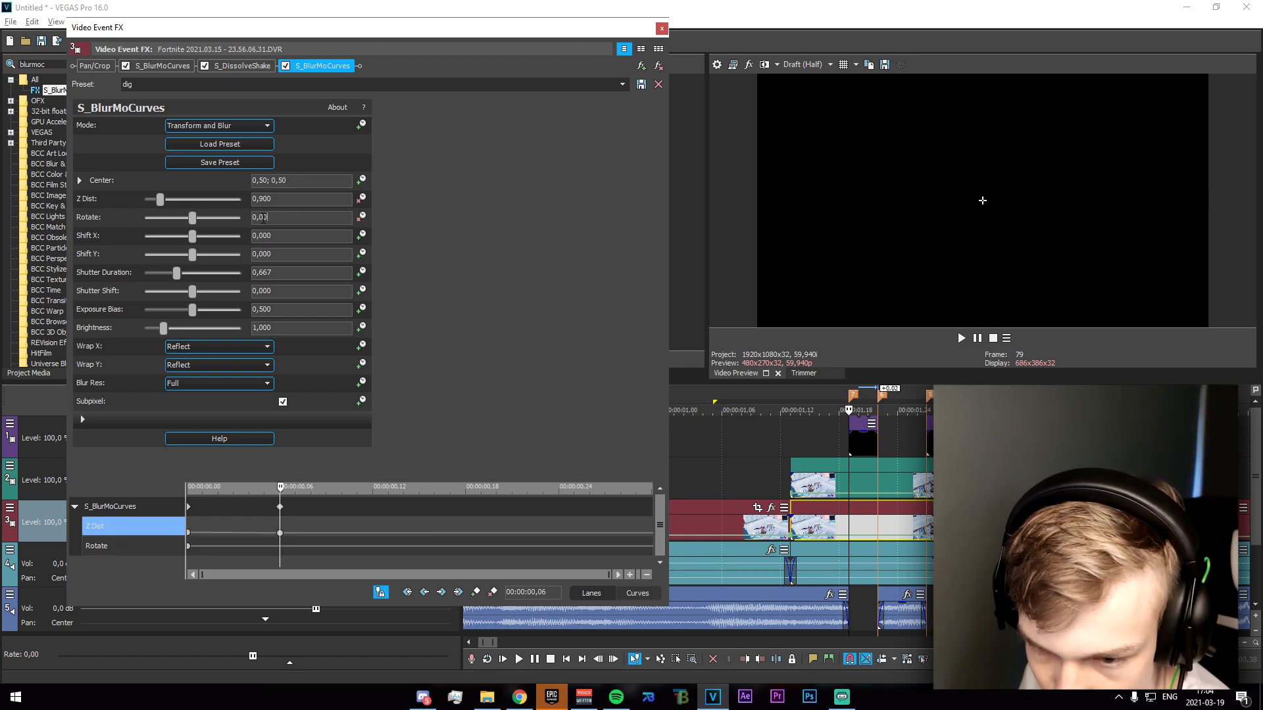
left_click(263, 217)
type("7")
Keyframe the original clip's new S_BlurMoCurves with Z Dist 1 and Rotate 0 at marker 6 (00:00:00,09).
left_click(876, 516)
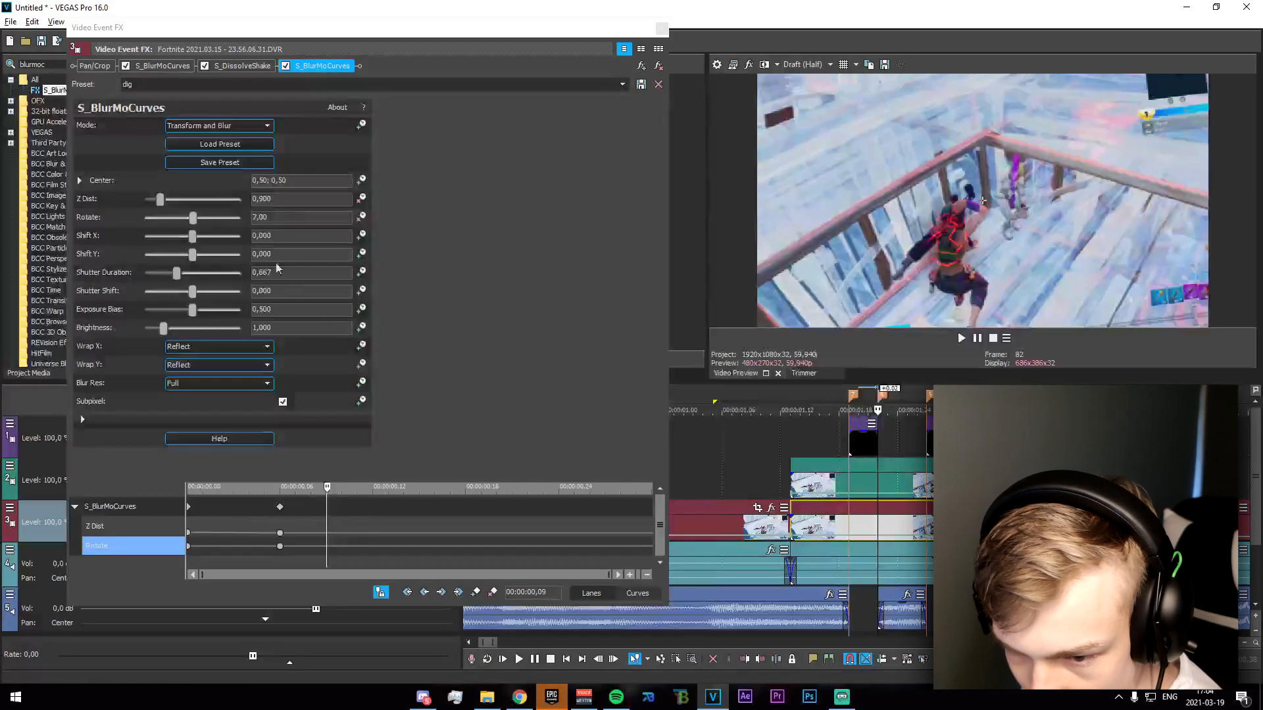
left_click(261, 200)
type("1")
left_click(258, 219)
Keyframe the original clip's new S_BlurMoCurves with Z Dist 0,9 and Rotate 7 at marker 5 (00:00:00,14).
left_click(935, 484)
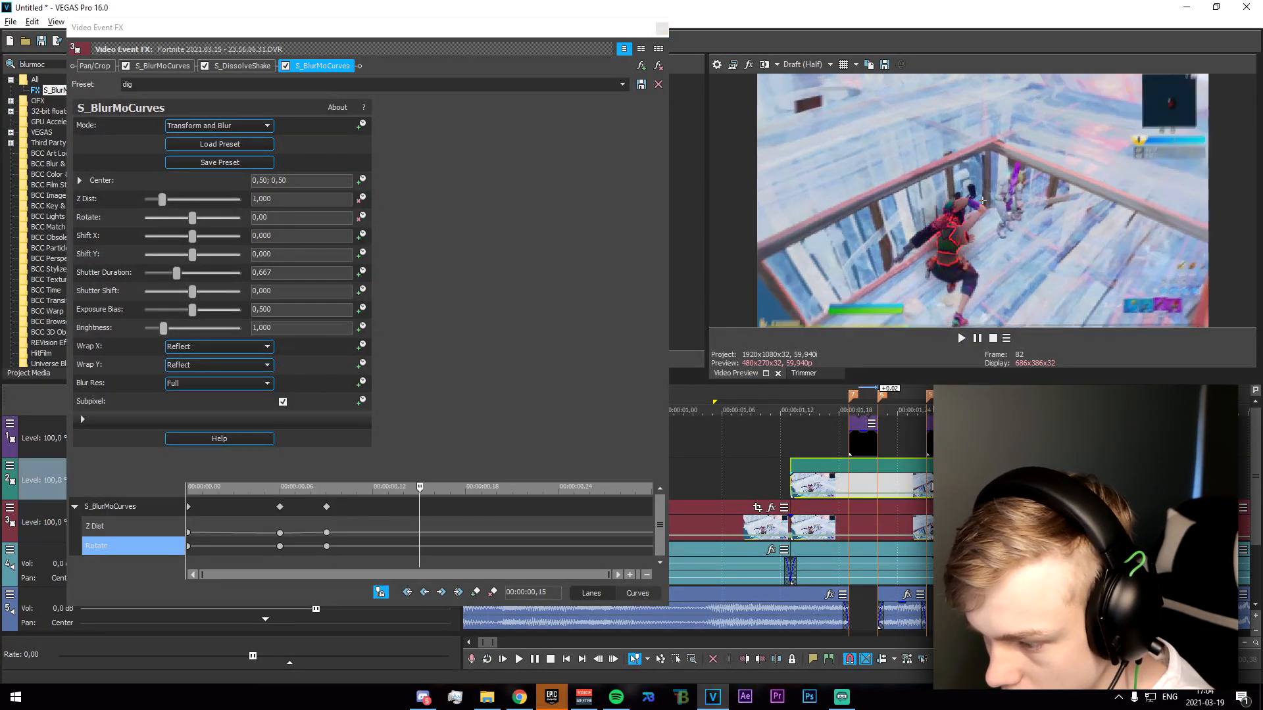
key("Left")
left_click_drag(275, 199, 197, 186)
type("0,9")
key("Return")
left_click(264, 235)
left_click(264, 218)
type("7")
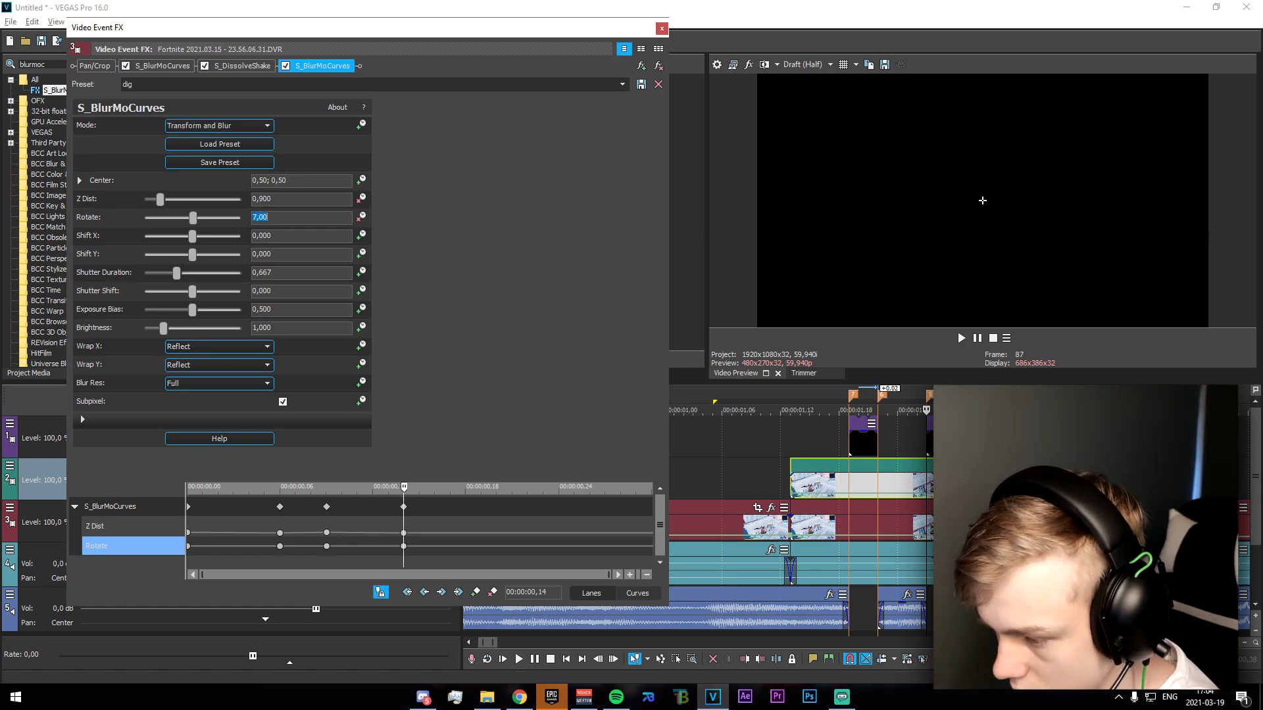
Keyframe the original clip's new S_BlurMoCurves with Z Dist 1 and Rotate 0 at marker 4 (00:00:00,17).
left_click(955, 483)
left_click(263, 200)
type("1")
left_click(266, 235)
left_click(264, 217)
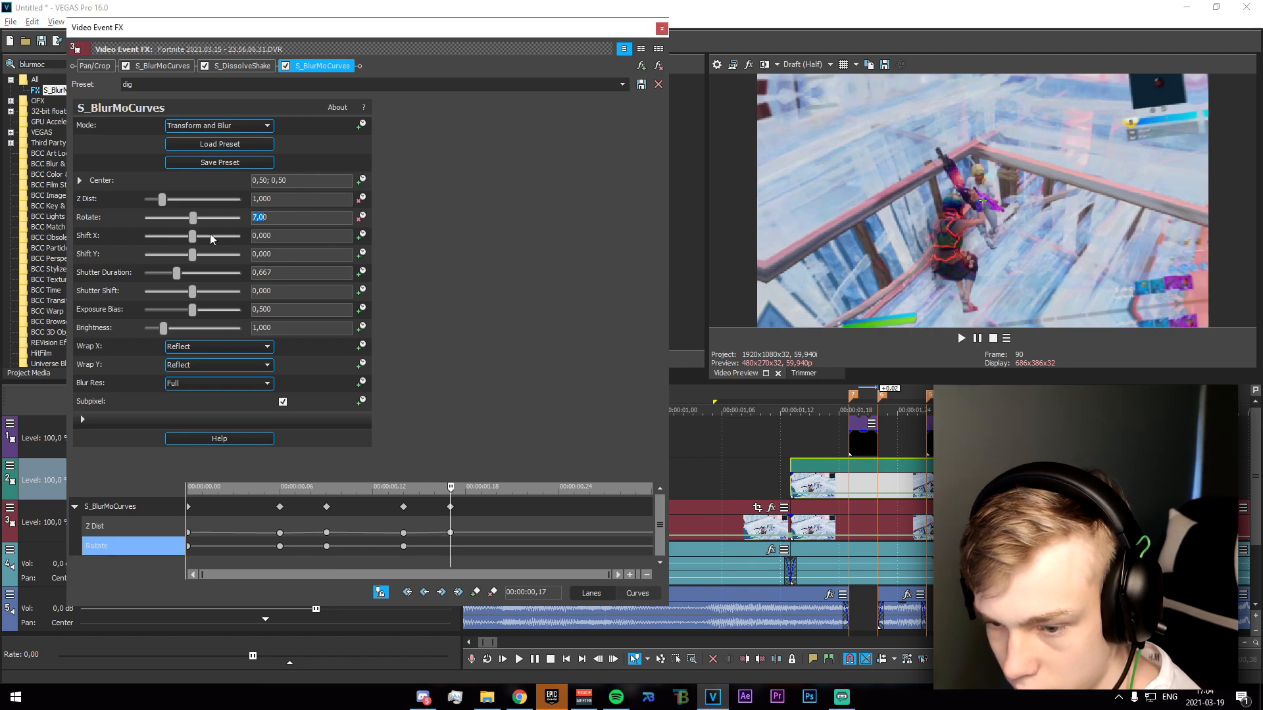
type("0")
key("Return")
Keyframe the original clip's new S_BlurMoCurves with Z Dist 0,9 and Rotate 7 at marker 3 (00:00:00,22).
left_click(1005, 484)
left_click(265, 199)
type("0,9")
key("Return")
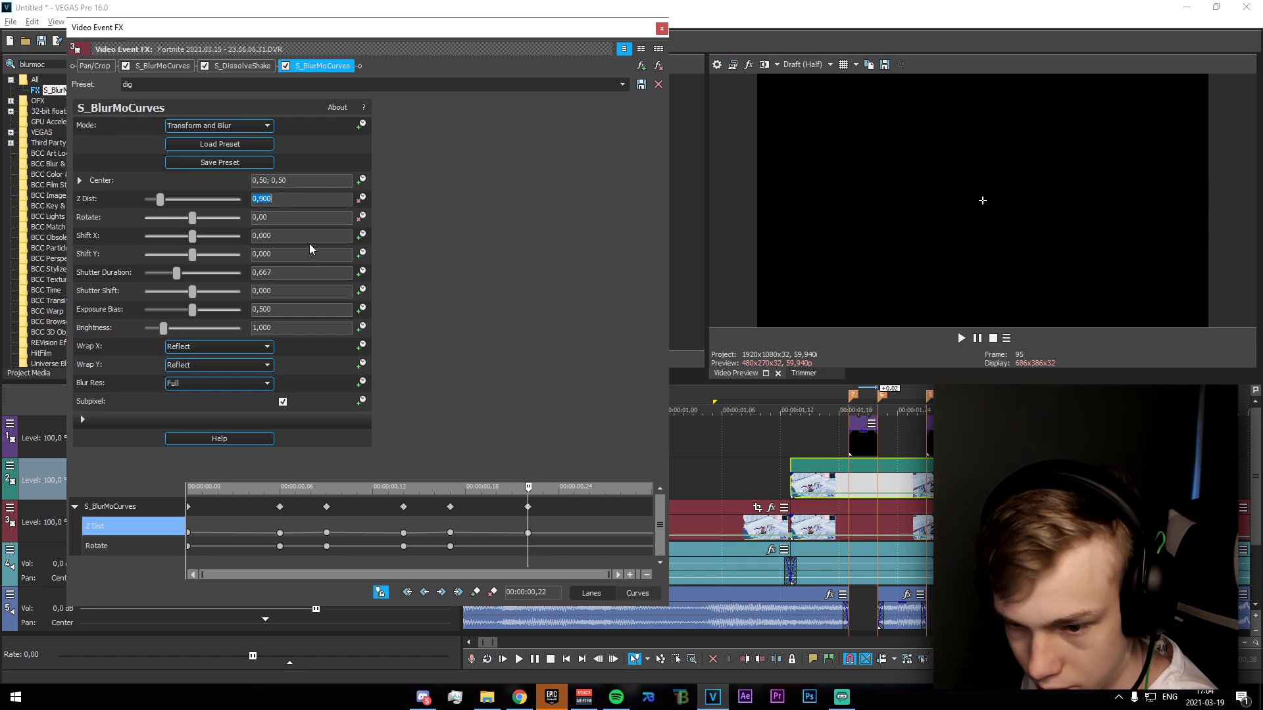
left_click(264, 217)
type("7")
key("Return")
Keyframe the original clip's new S_BlurMoCurves with Z Dist 1 and Rotate 0 at marker 2 (00:00:00,25).
left_click(1035, 483)
left_click(271, 199)
type("1")
key("Return")
left_click(266, 217)
type("0+")
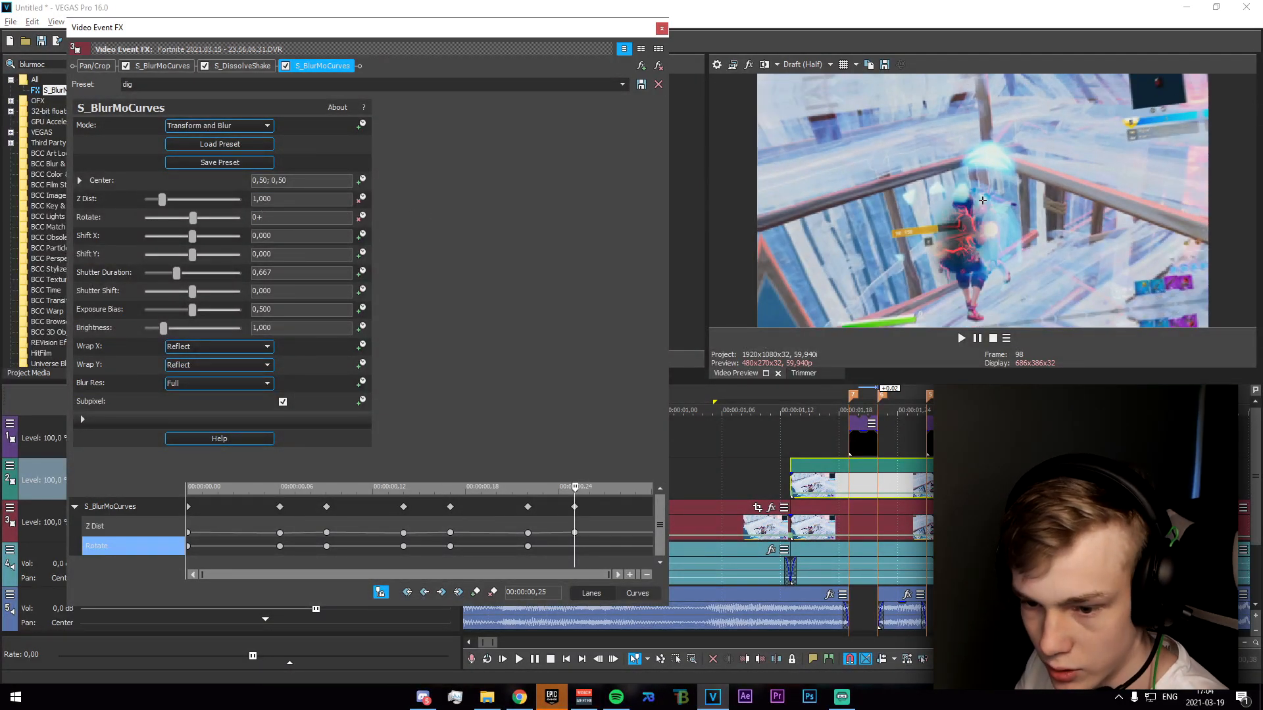
key("BackSpace")
Close the effect window and set a loop region around the whole buildup, starting at 00:00:00,56, for playback.
left_click_drag(661, 25, 664, 28)
scroll(768, 423, "down", 1)
left_click_drag(700, 447, 956, 497)
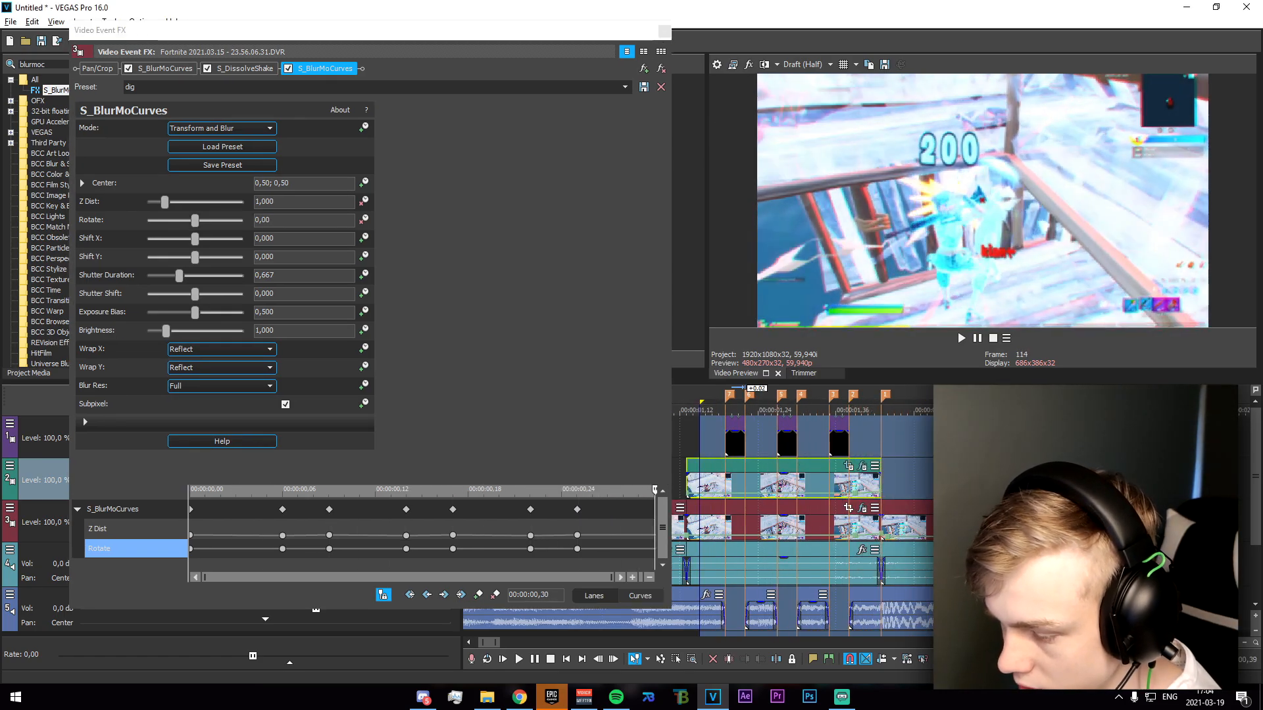
left_click(665, 31)
scroll(691, 439, "down", 1)
left_click(701, 409)
left_click_drag(686, 404, 630, 405)
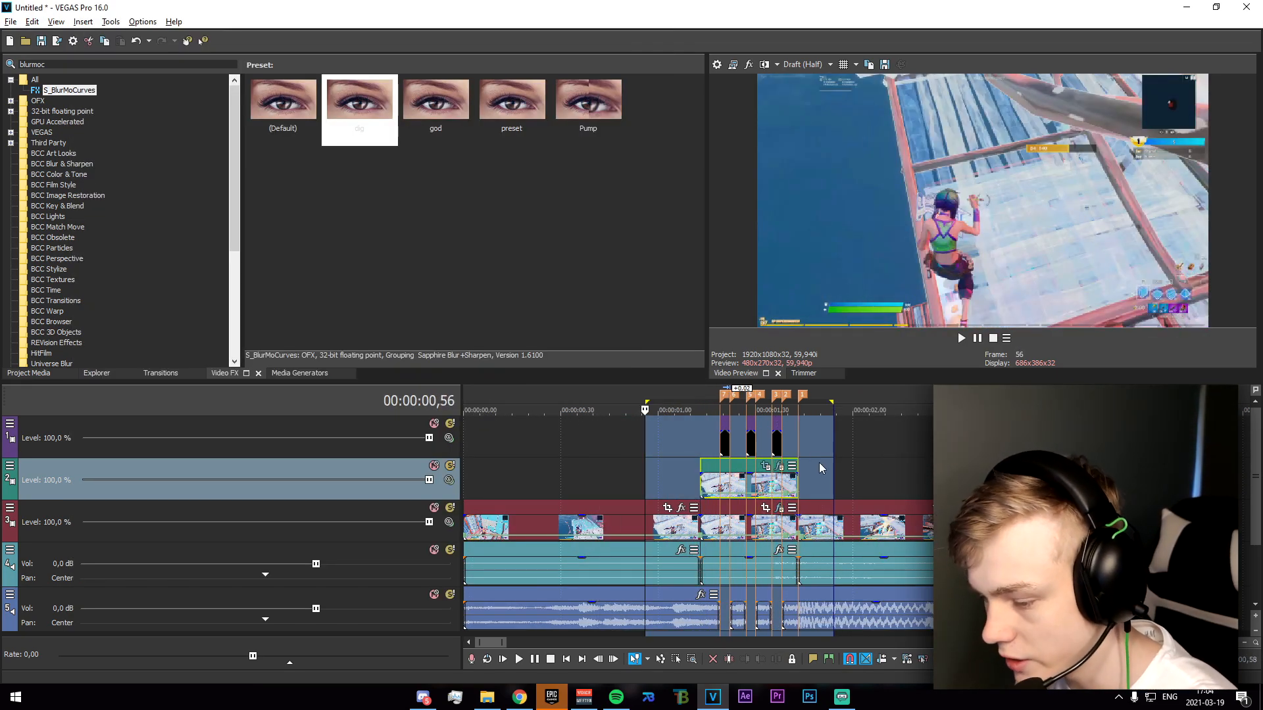
Add two sound effects on new audio tracks below the music, with the first one starting at marker 1.
scroll(819, 463, "down", 1)
left_click(673, 443)
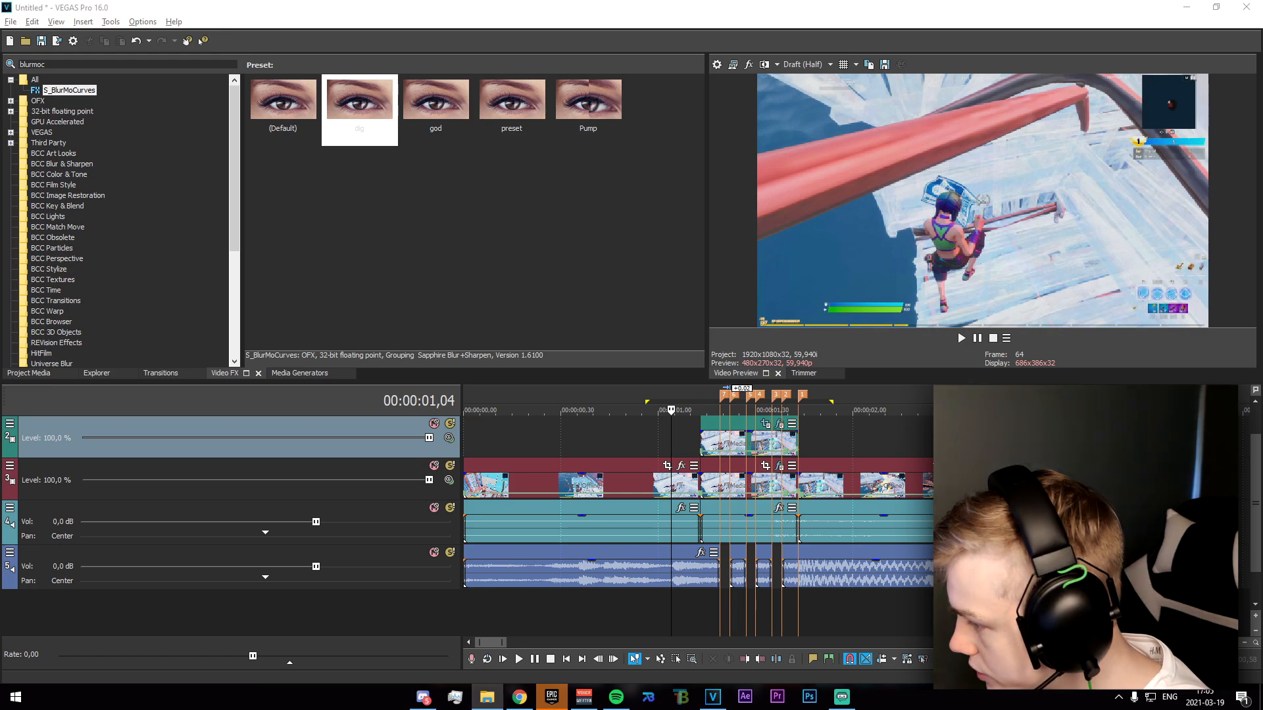
left_click_drag(743, 612, 794, 609)
mouse_move(1026, 613)
left_mouse_down()
mouse_move(906, 620)
mouse_move(858, 600)
mouse_move(763, 613)
left_mouse_up()
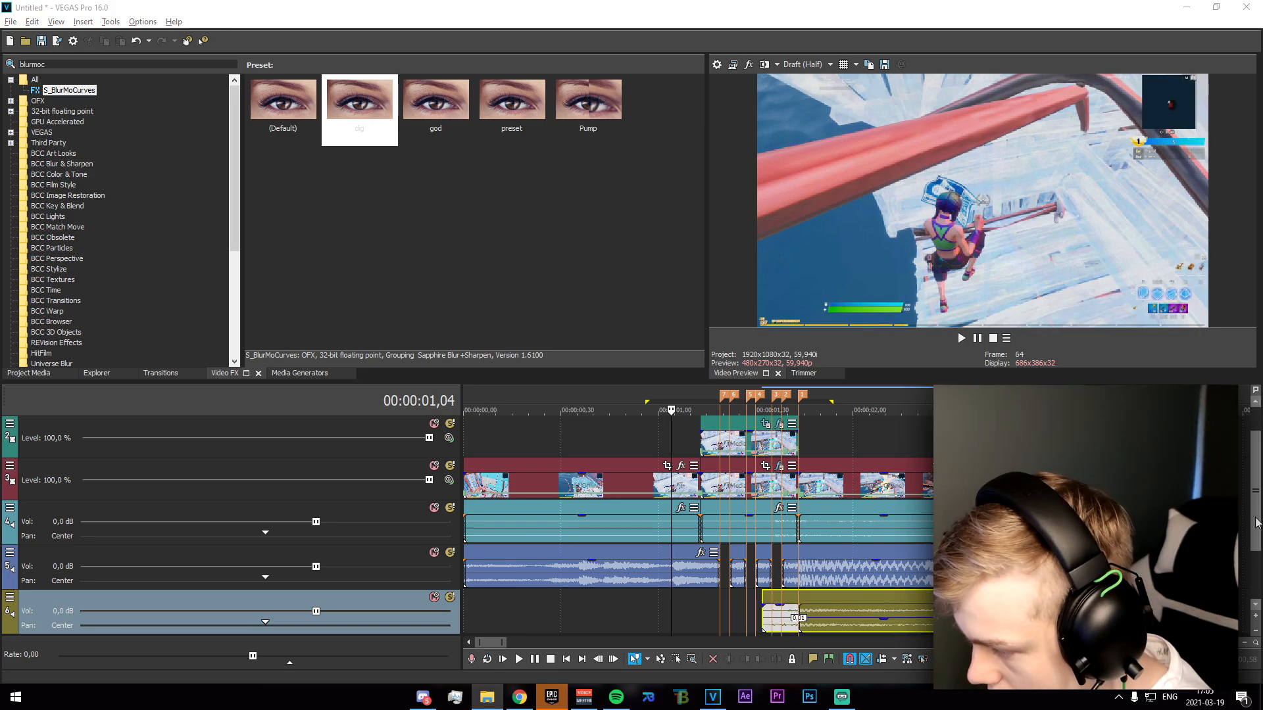
left_click_drag(1255, 516, 1255, 562)
left_click_drag(799, 533, 776, 573)
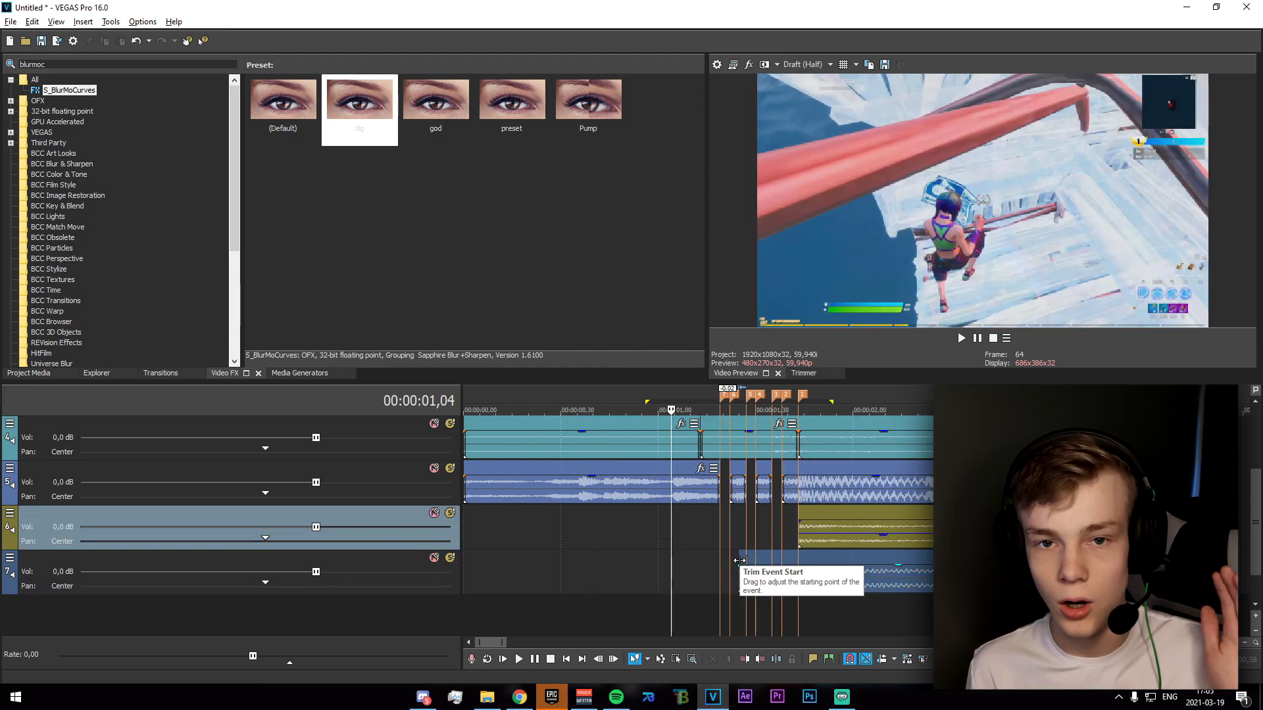